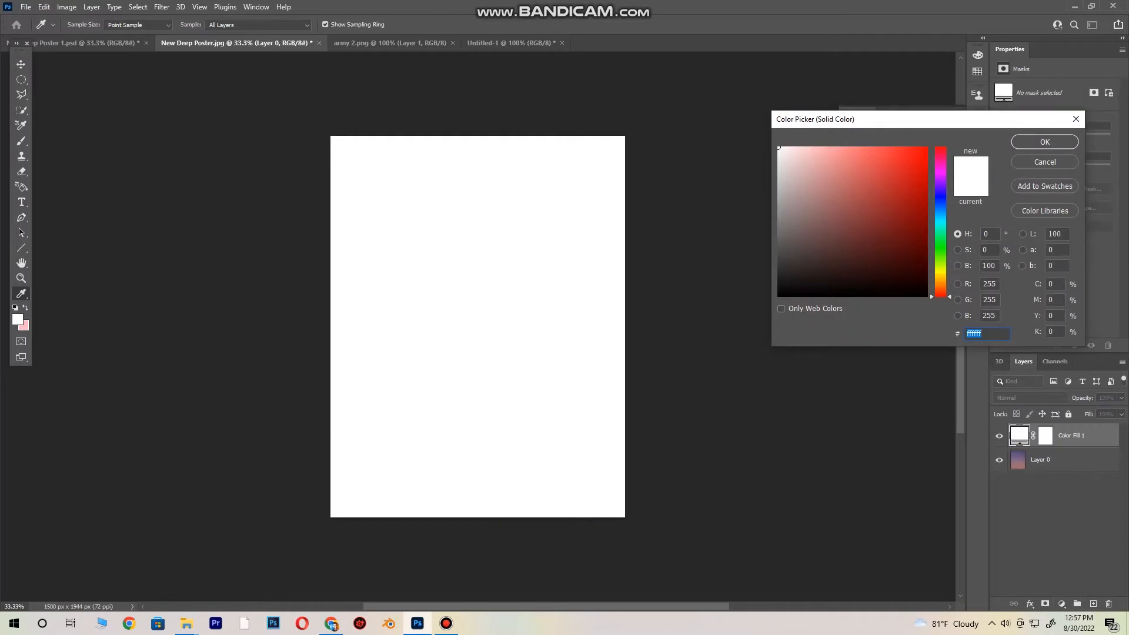
# - Accept the white solid color fill and convert its layer to a smart object
pyautogui.rightClick(1058, 434)
pyautogui.click(976, 277)
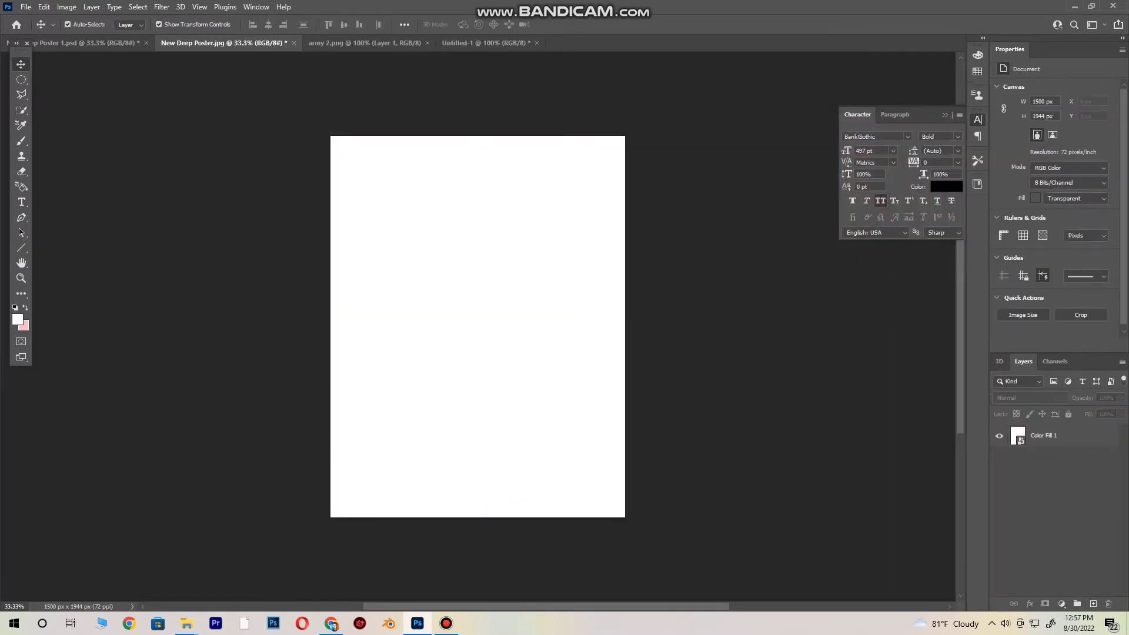
# - Open the JPG photo of a sunset sky over a grass field as a separate document
pyautogui.hotkey('ctrl', 'o')
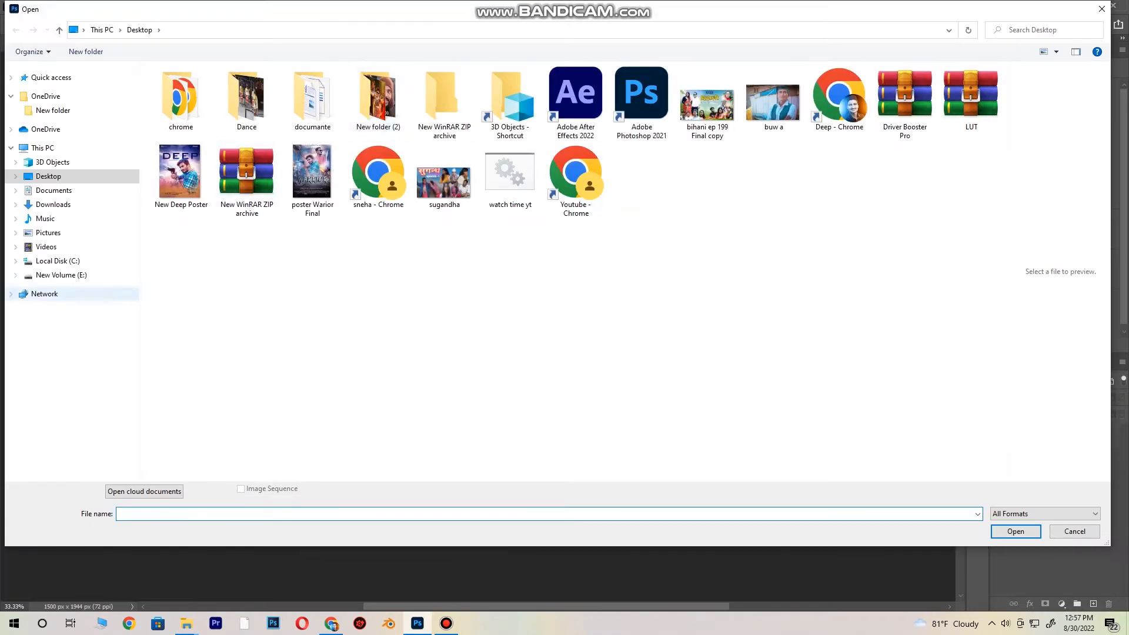
pyautogui.doubleClick(447, 202)
pyautogui.doubleClick(611, 102)
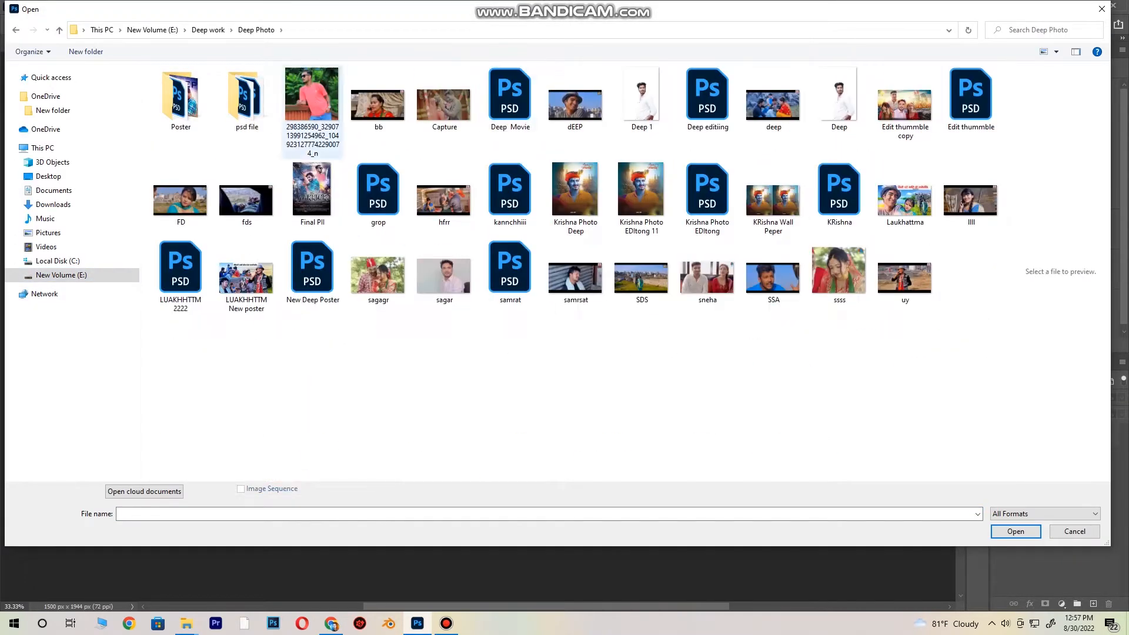
pyautogui.doubleClick(312, 103)
pyautogui.click(311, 105)
pyautogui.press('Return')
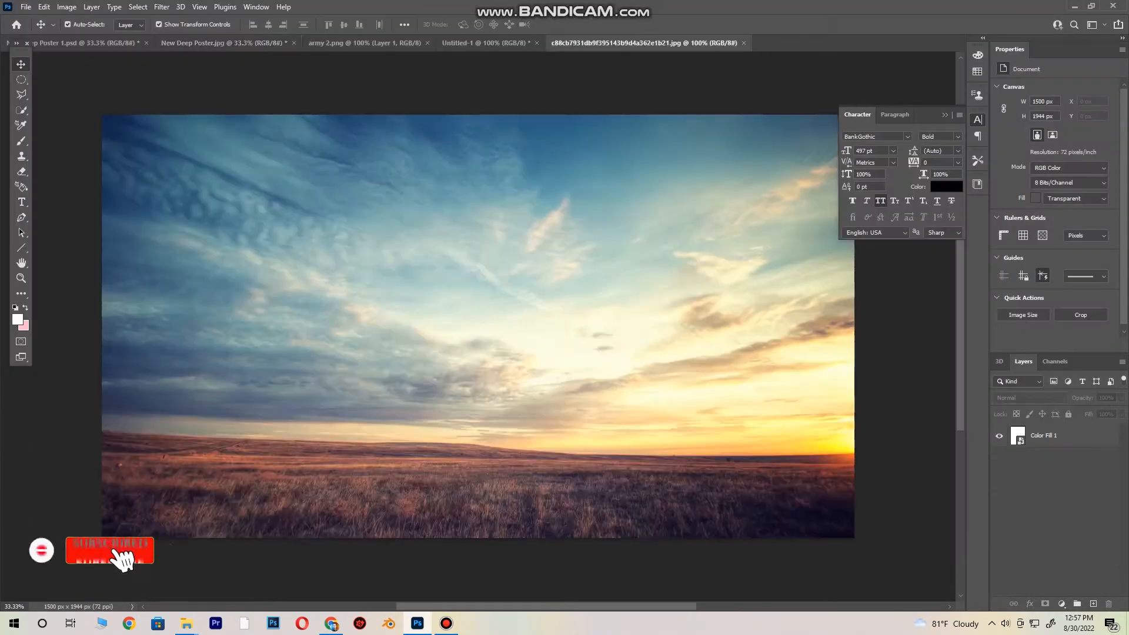
# - Place the sunset sky photo in New Deep Poster.jpg and stretch it vertically to about 2476 px to cover the canvas
pyautogui.hotkey('ctrl', 'Tab')
pyautogui.moveTo(106, 43); pyautogui.dragTo(509, 301)
pyautogui.moveTo(509, 301); pyautogui.dragTo(531, 423)
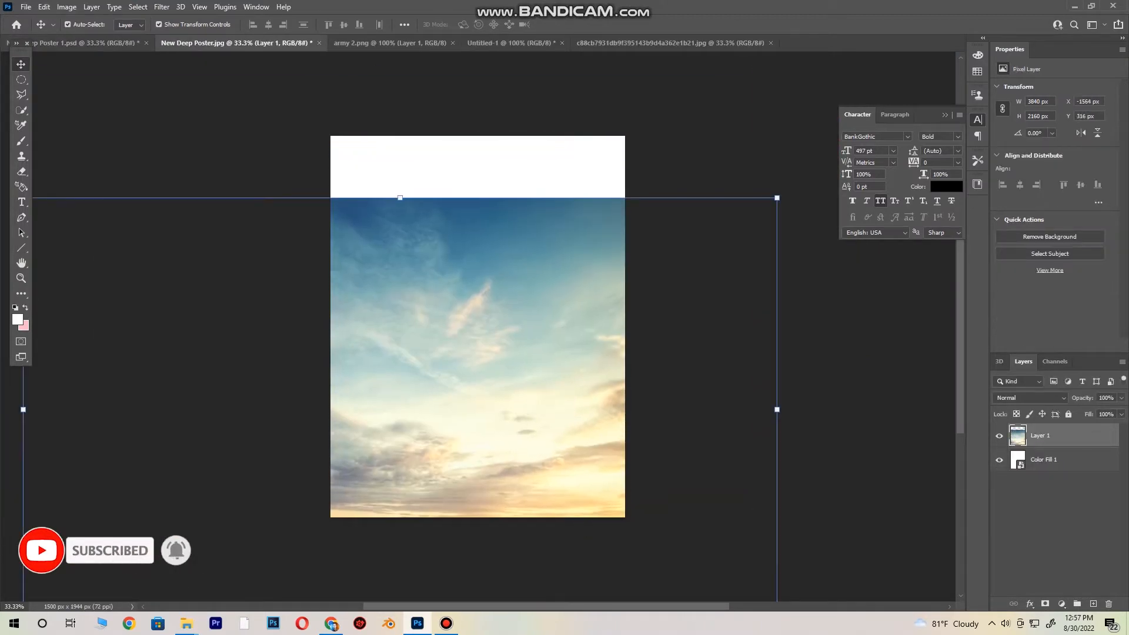
pyautogui.moveTo(400, 198); pyautogui.dragTo(399, 134)
pyautogui.moveTo(507, 291); pyautogui.dragTo(507, 284)
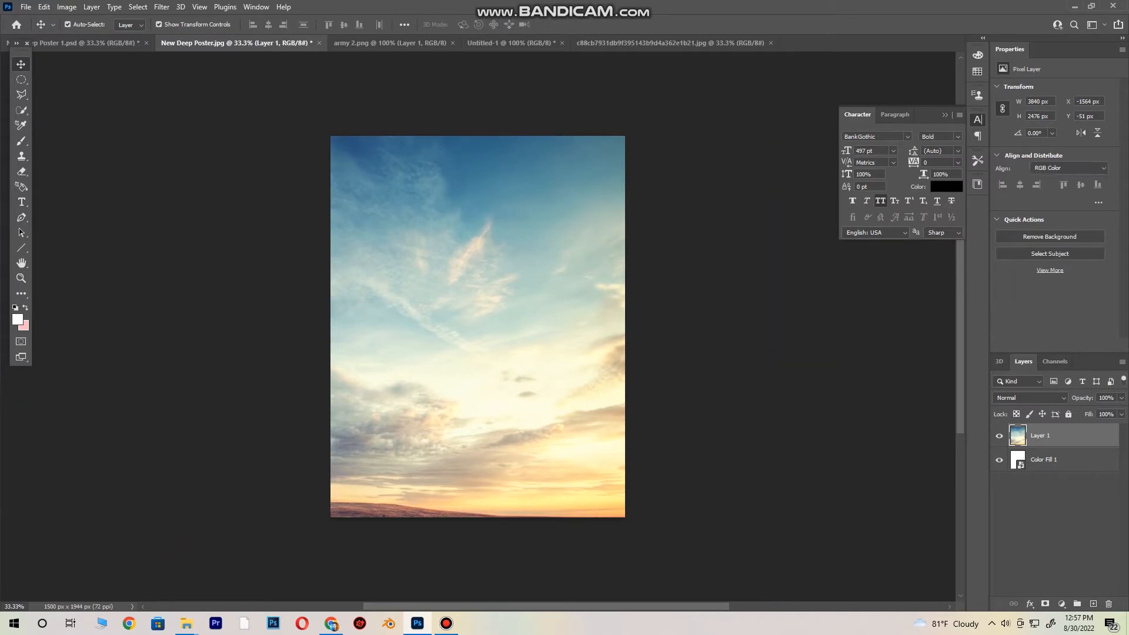
# - Add the cut-out man with the pistol from Untitled-1 to the poster, enlarge him and place him right of centre
pyautogui.click(510, 43)
pyautogui.moveTo(628, 247); pyautogui.dragTo(470, 320)
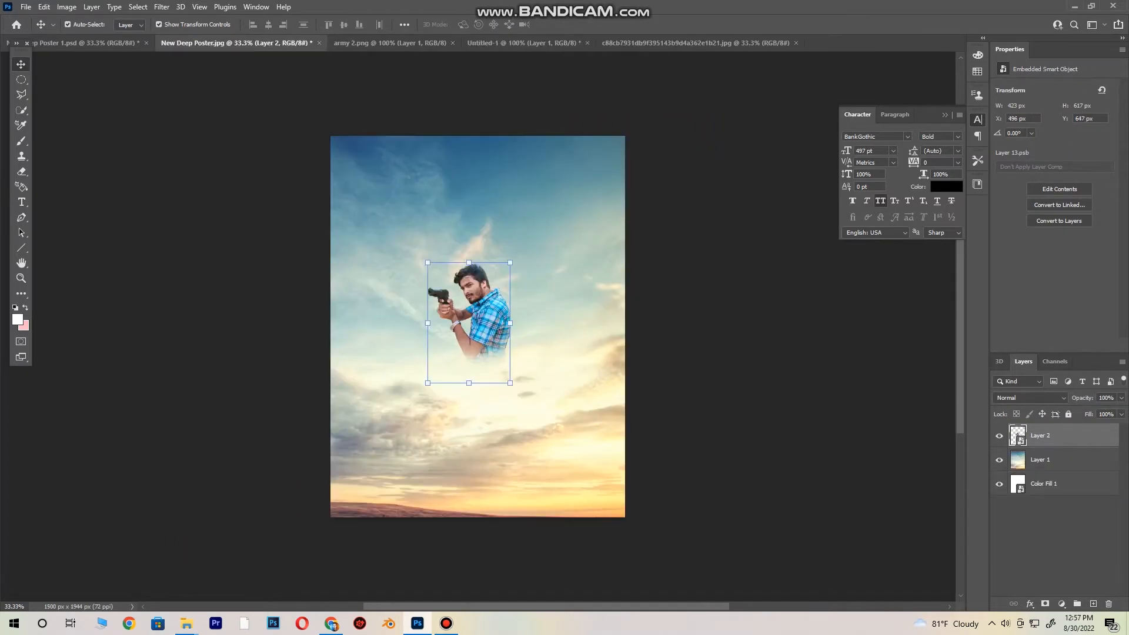
pyautogui.moveTo(511, 262); pyautogui.dragTo(607, 121)
pyautogui.moveTo(571, 235); pyautogui.dragTo(558, 368)
pyautogui.moveTo(594, 254); pyautogui.dragTo(642, 185)
pyautogui.moveTo(587, 238); pyautogui.dragTo(555, 271)
pyautogui.moveTo(611, 219); pyautogui.dragTo(610, 220)
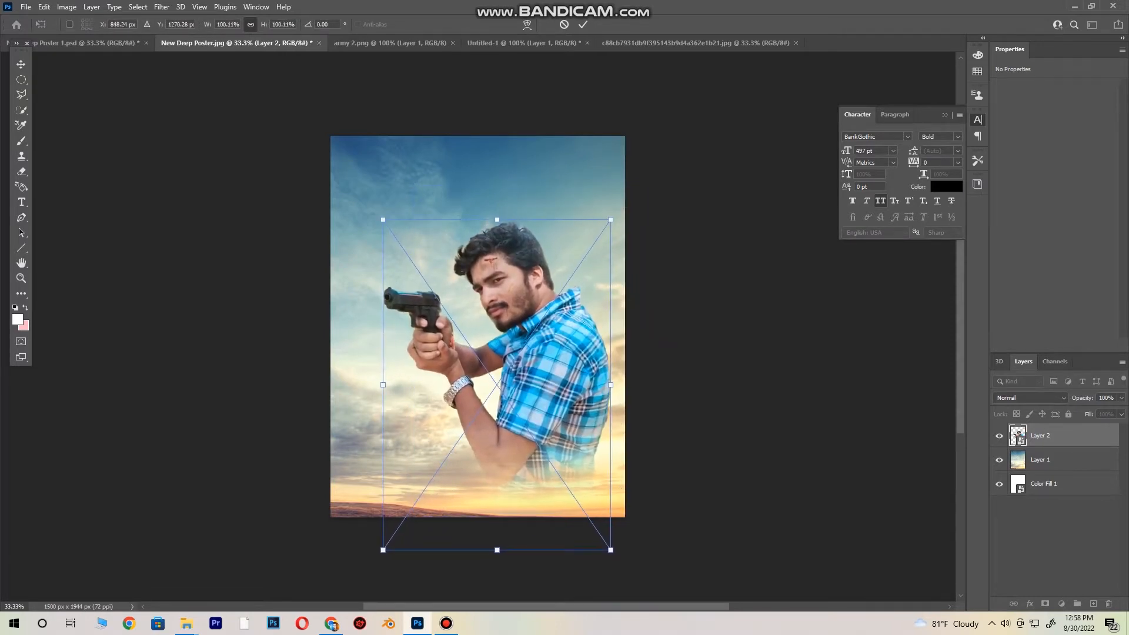
pyautogui.press('Return')
# - Open sky.jpg from the backgrund imge folder
pyautogui.hotkey('ctrl', 'o')
pyautogui.scroll(-4, 581, 270)
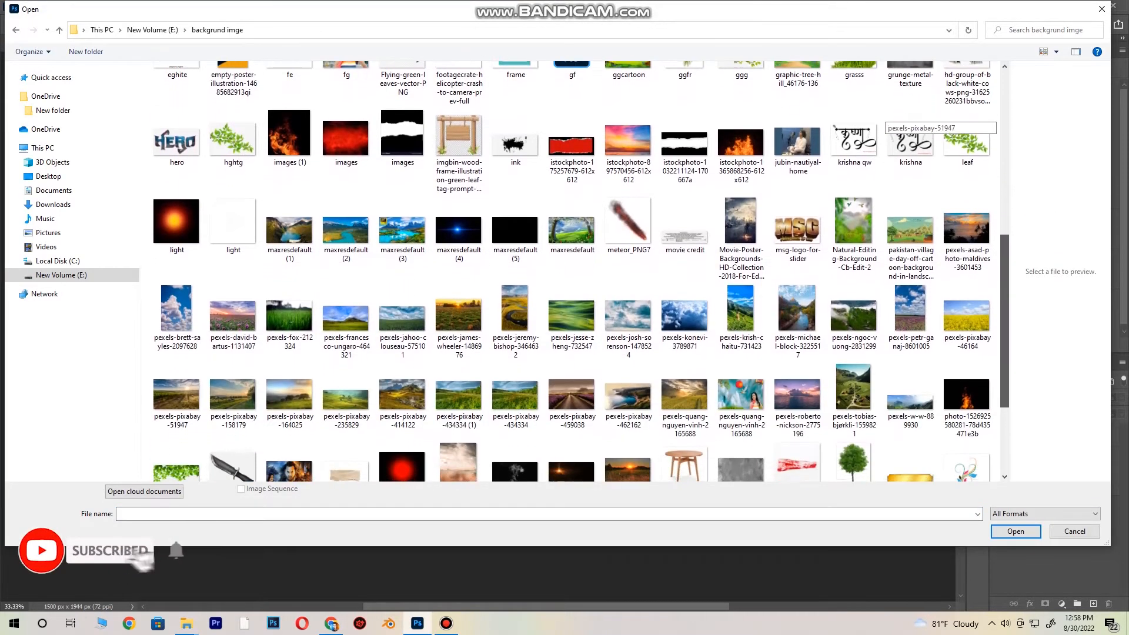
pyautogui.scroll(-2, 517, 353)
pyautogui.doubleClick(517, 467)
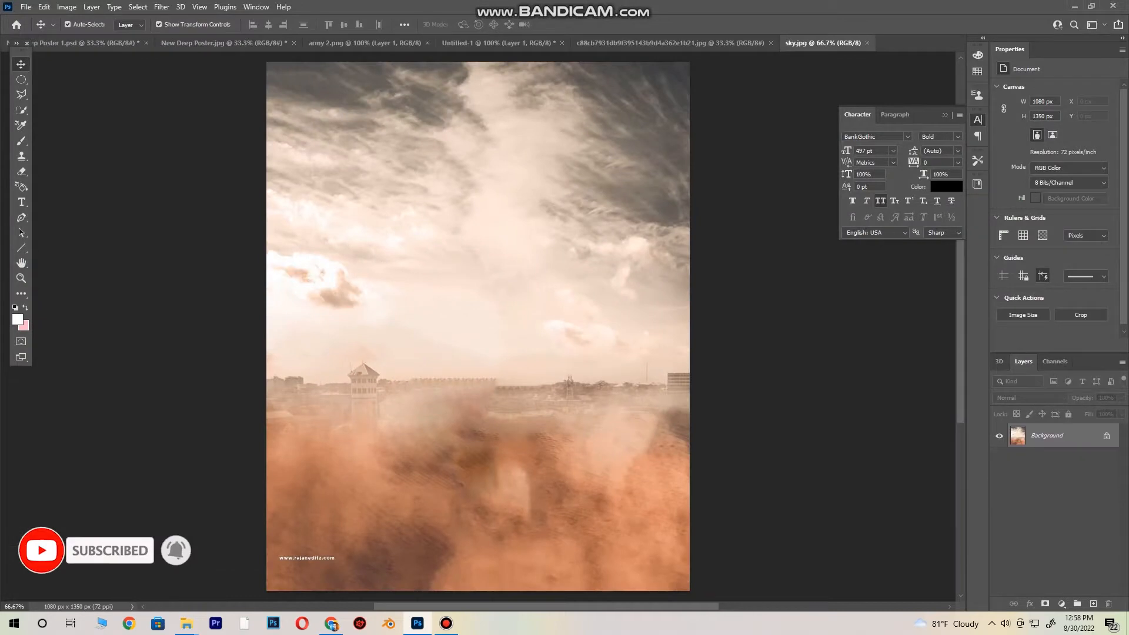
# - Place the dusty sky image in the poster and scale it to about 1580 × 1975 px to cover the canvas
pyautogui.moveTo(470, 294); pyautogui.dragTo(441, 243)
pyautogui.moveTo(497, 200)
pyautogui.mouseDown()
pyautogui.moveTo(515, 318)
pyautogui.moveTo(485, 205)
pyautogui.mouseUp()
pyautogui.moveTo(539, 396); pyautogui.dragTo(627, 516)
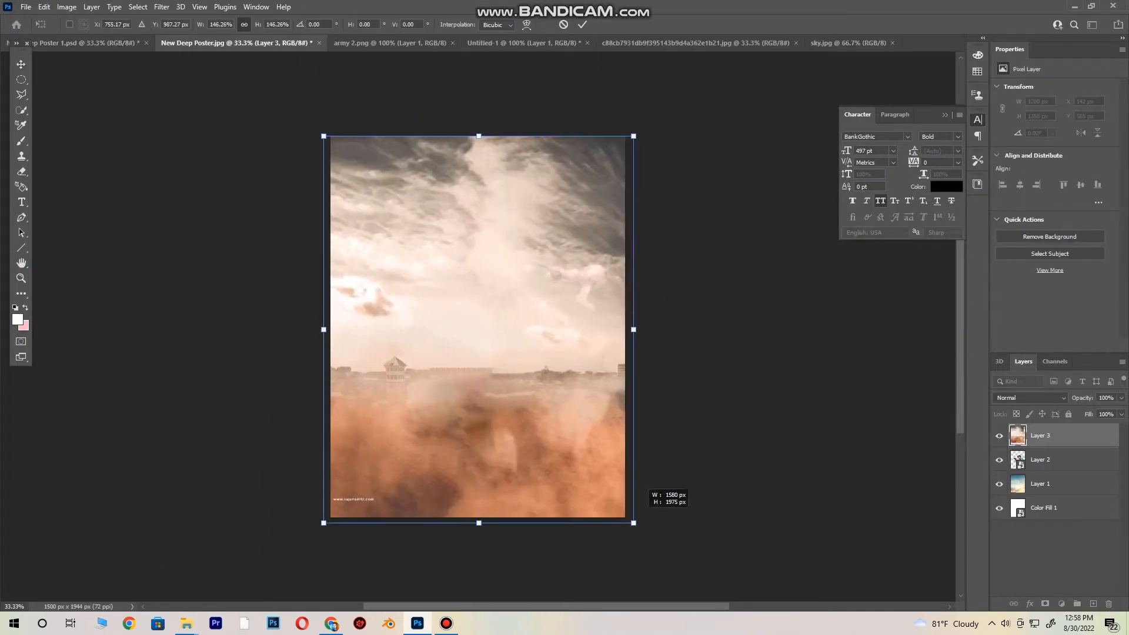
pyautogui.press('Return')
# - Move the dusty sky layer beneath the sunset sky layer and hide it
pyautogui.moveTo(1041, 435); pyautogui.dragTo(1040, 496)
pyautogui.click(999, 483)
pyautogui.click(1041, 459)
pyautogui.click(734, 294)
# - Copy the bullet and muzzle flash layers from the Poster 1.psd document into the poster and align them with the pistol's muzzle
pyautogui.click(88, 43)
pyautogui.moveTo(392, 317); pyautogui.dragTo(395, 292)
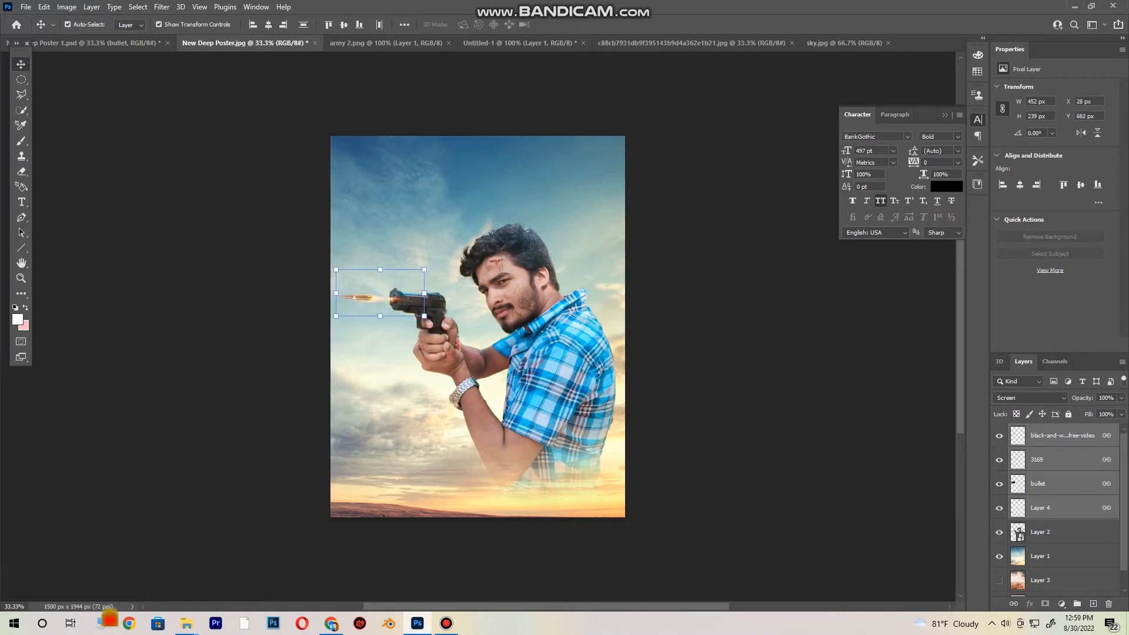
pyautogui.press('Left')
pyautogui.press('Left')
pyautogui.press('Left')
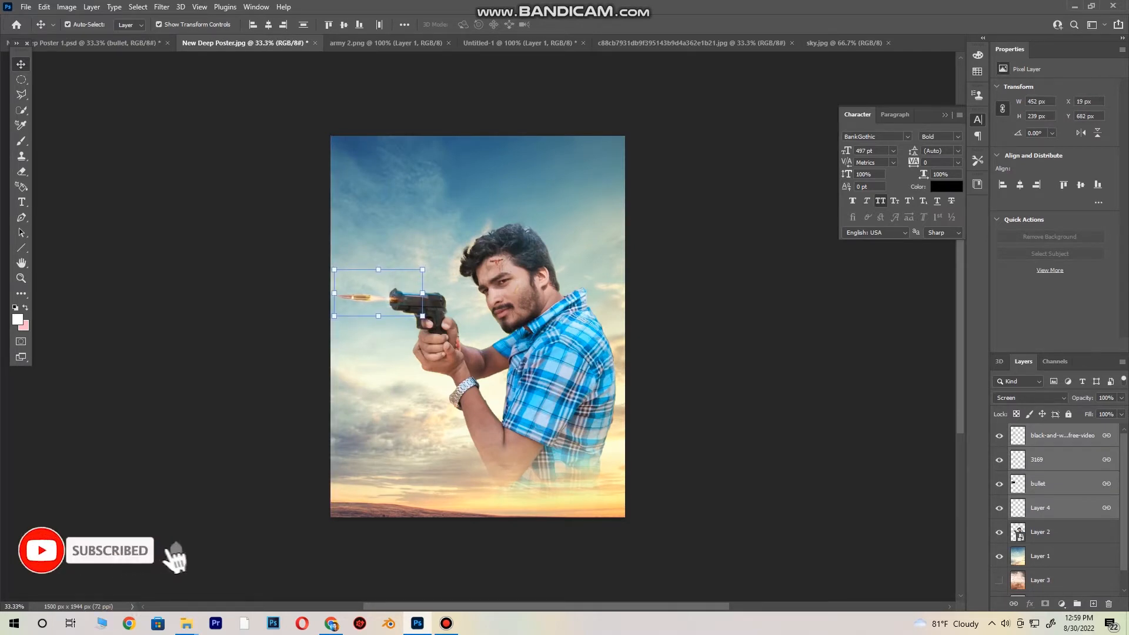
pyautogui.click(735, 306)
pyautogui.scroll(-2, 1058, 512)
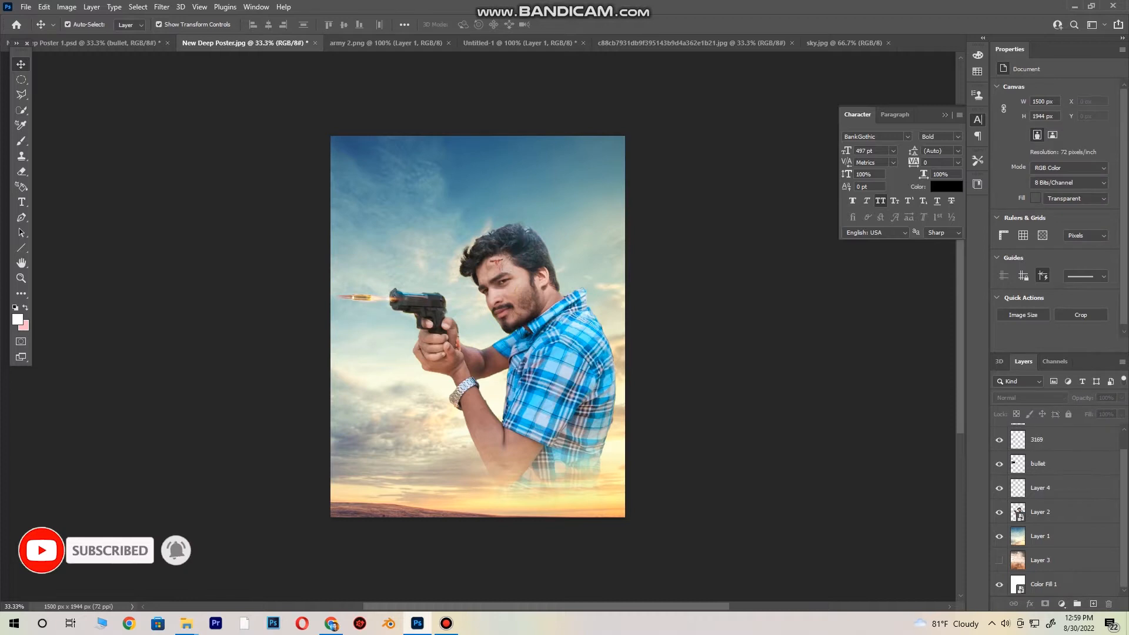
pyautogui.click(1058, 511)
pyautogui.click(1061, 604)
pyautogui.click(1055, 454)
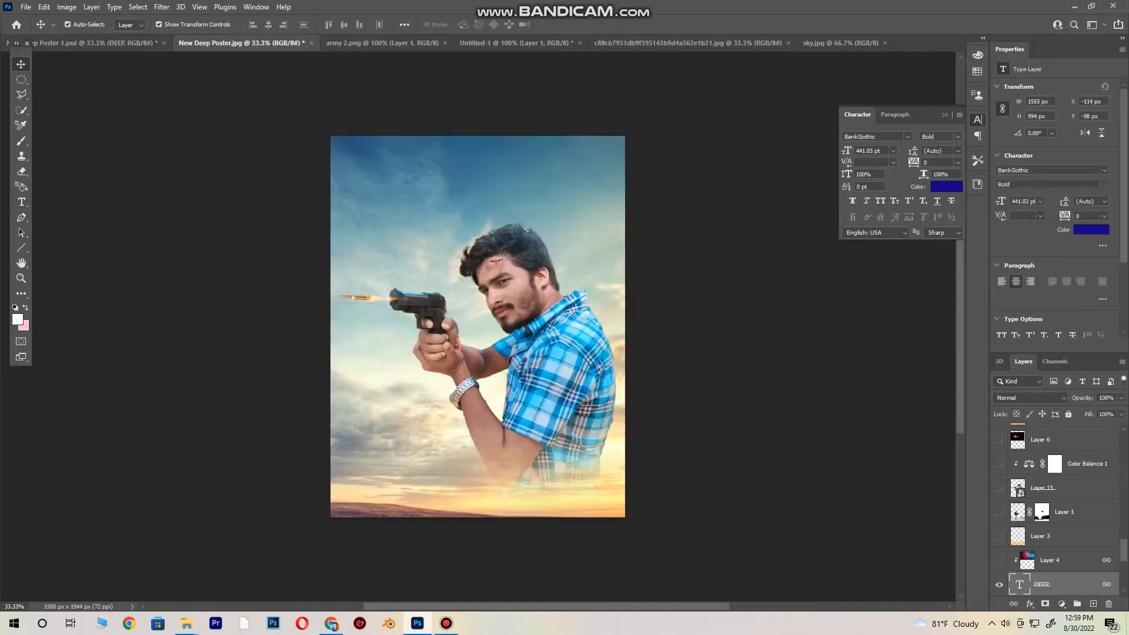
# - Copy the DEEP title with its clipped color texture from the Poster 1.psd document into the poster, then delete the texture layer
pyautogui.moveTo(243, 45); pyautogui.dragTo(505, 214)
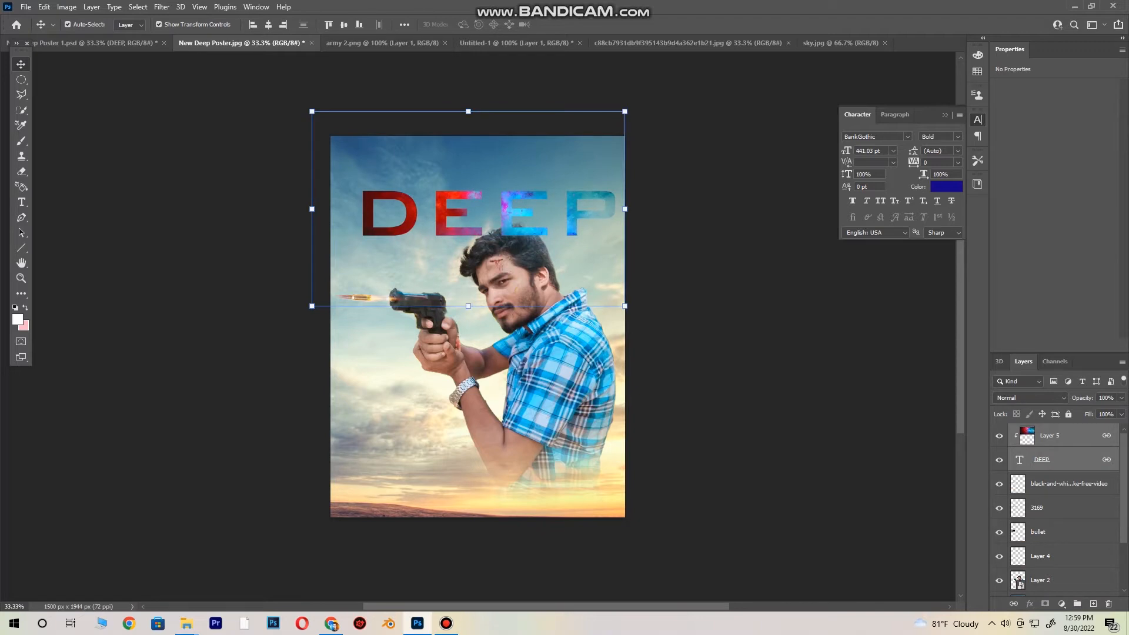
pyautogui.click(1052, 435)
pyautogui.click(999, 435)
pyautogui.moveTo(1020, 581); pyautogui.dragTo(1020, 544)
pyautogui.press('Delete')
# - Move the DEEP title layer behind the man's layer and fit the title across the upper part of the poster
pyautogui.moveTo(1020, 435); pyautogui.dragTo(1020, 523)
pyautogui.hotkey('ctrl', 't')
pyautogui.moveTo(626, 176); pyautogui.dragTo(613, 173)
pyautogui.press('Return')
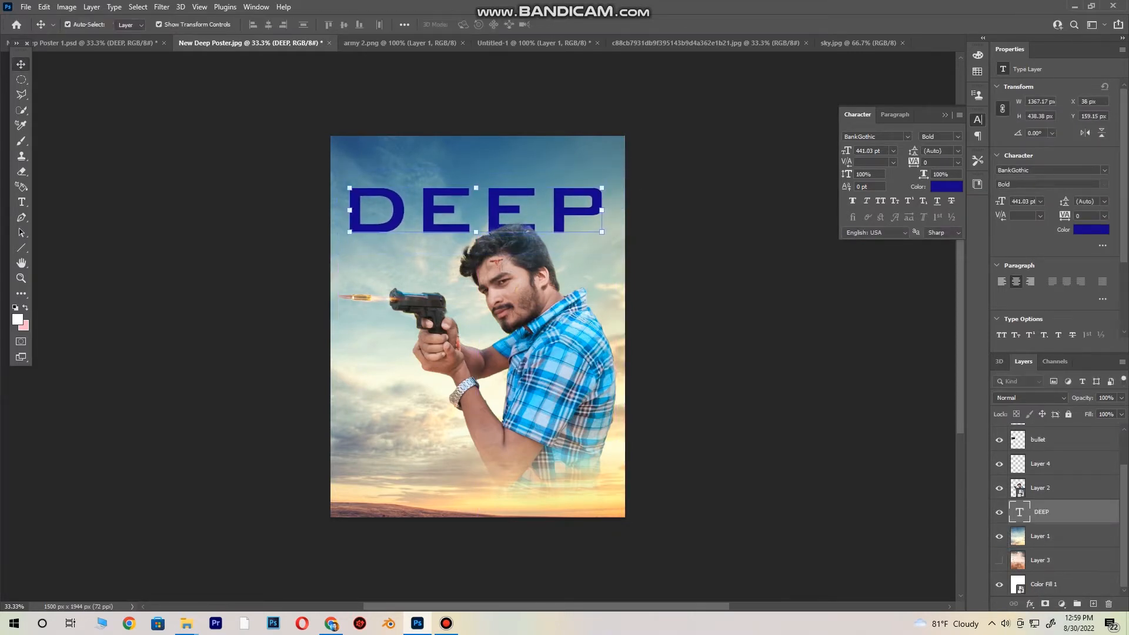
pyautogui.click(729, 282)
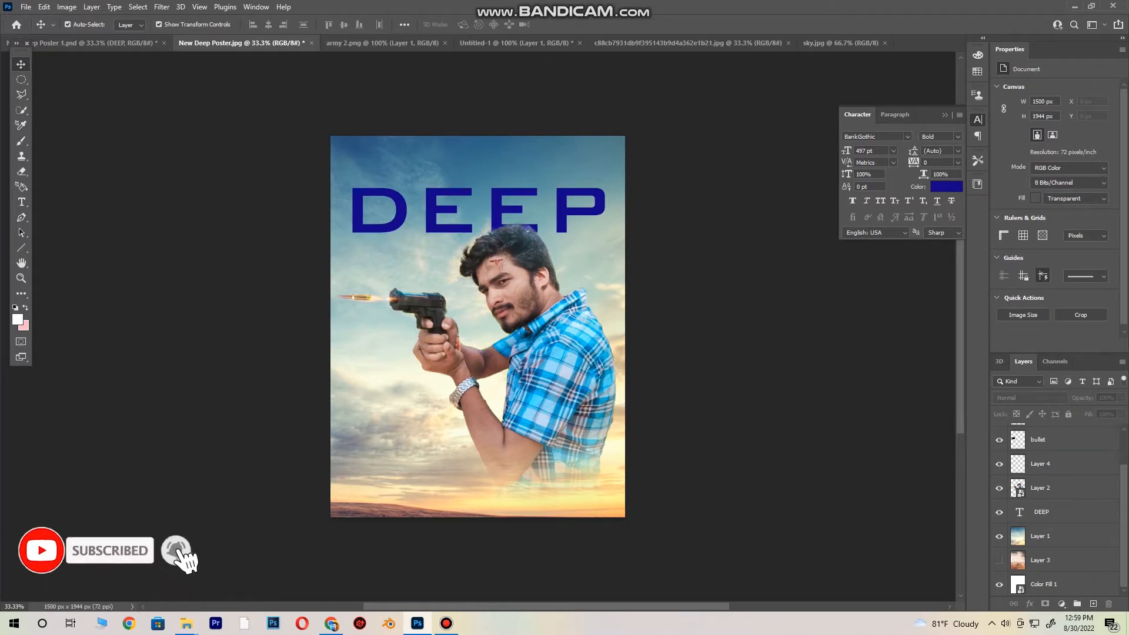
# - Show the dusty sky layer above the sunset sky and partly erase its upper area with a 500 px eraser at 21% flow
pyautogui.moveTo(1039, 560); pyautogui.dragTo(1039, 526)
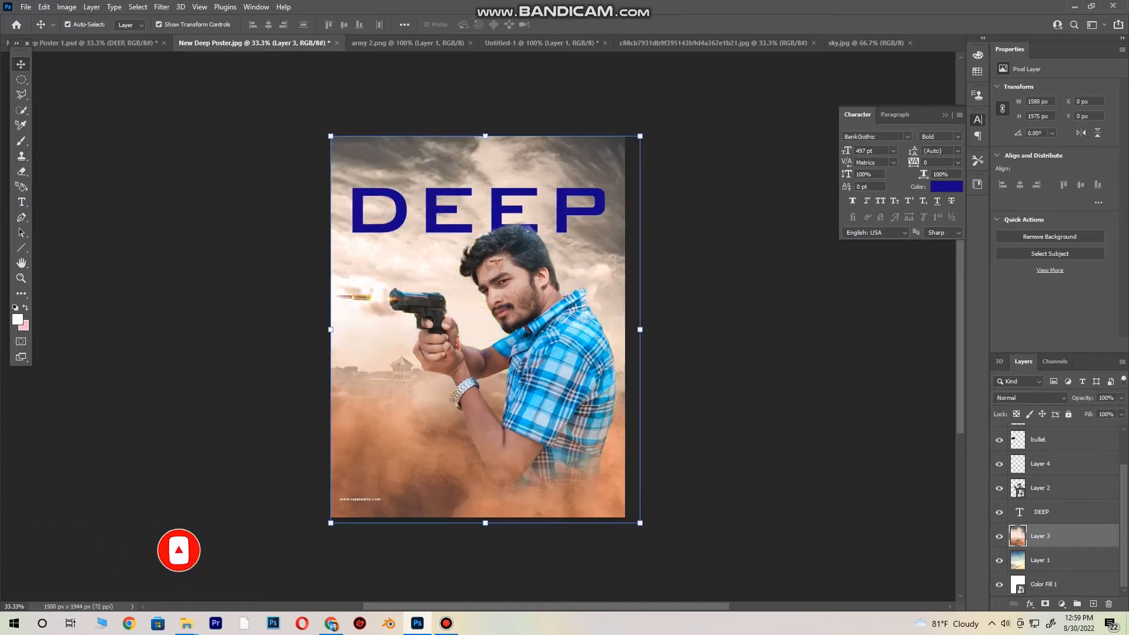
pyautogui.click(21, 171)
pyautogui.click(58, 171)
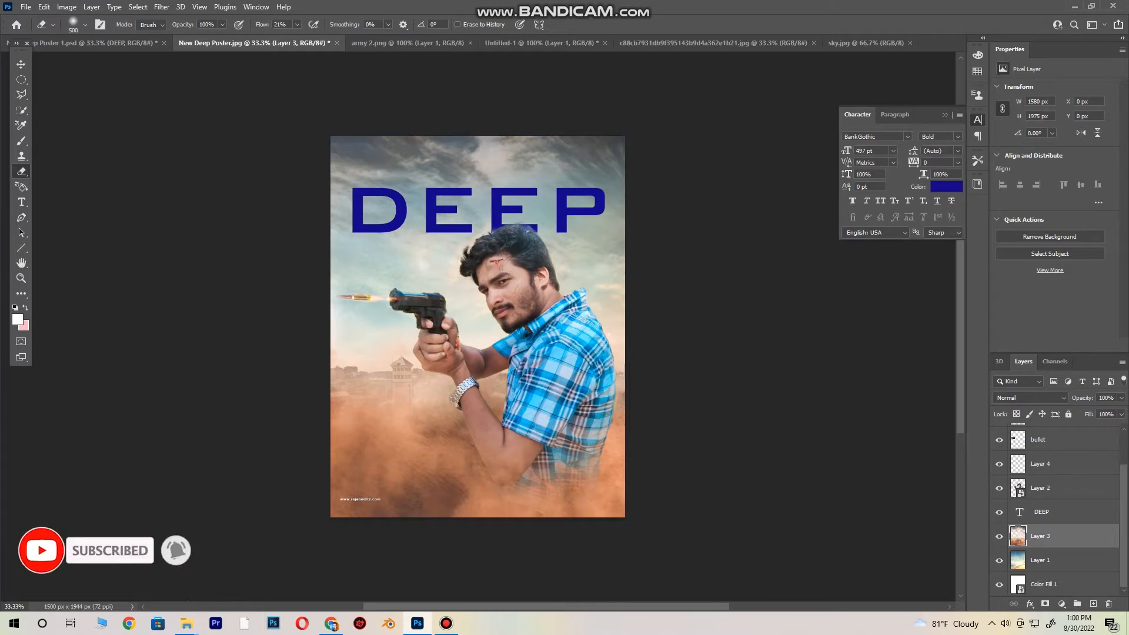
# - Add a clipped Color Balance adjustment to the dusty sky layer with Yellow–Blue at +33 and Magenta–Green shifted toward magenta
pyautogui.click(1062, 603)
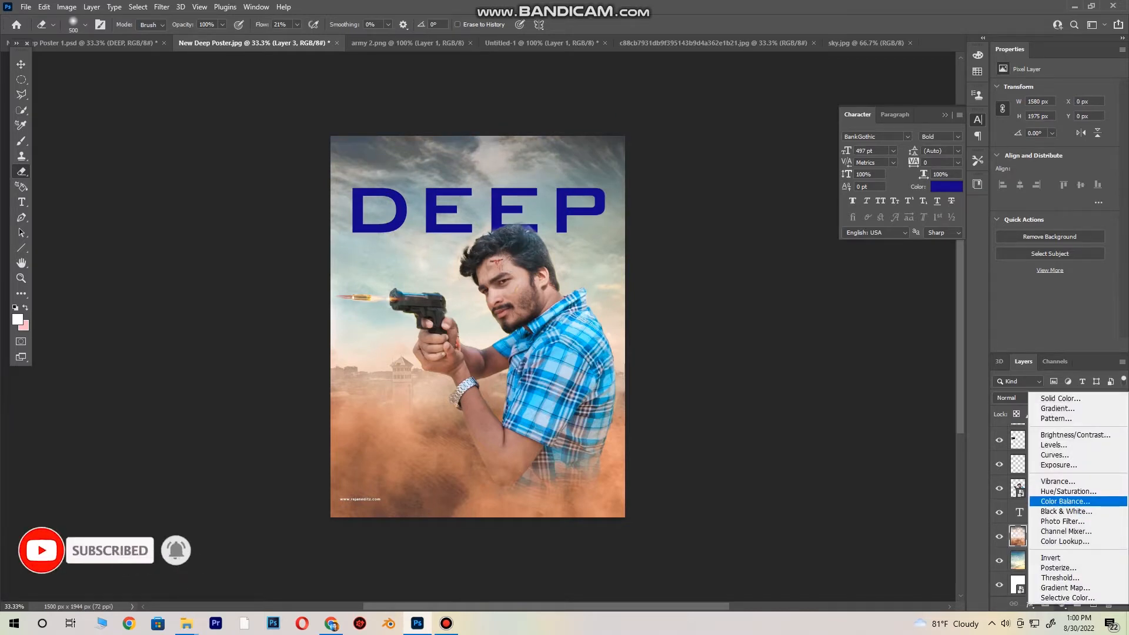
pyautogui.click(1064, 501)
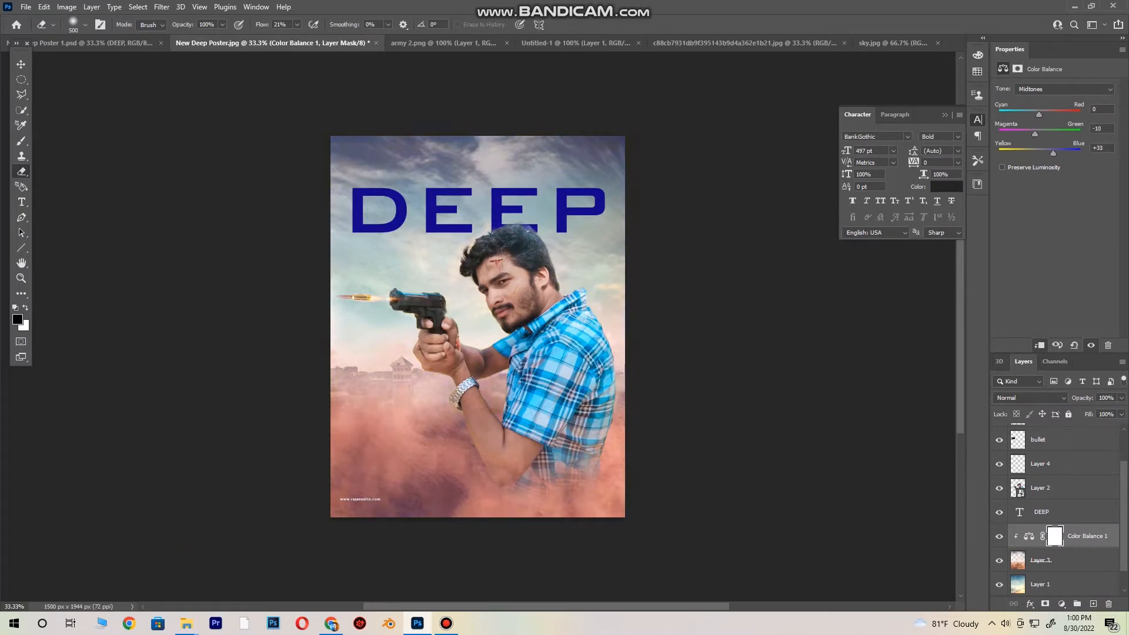
pyautogui.moveTo(1035, 134); pyautogui.dragTo(1024, 134)
pyautogui.press('v')
# - Add a clipped Color Balance adjustment to the sunset sky layer with Magenta–Green +17 and Yellow–Blue +93
pyautogui.click(1046, 583)
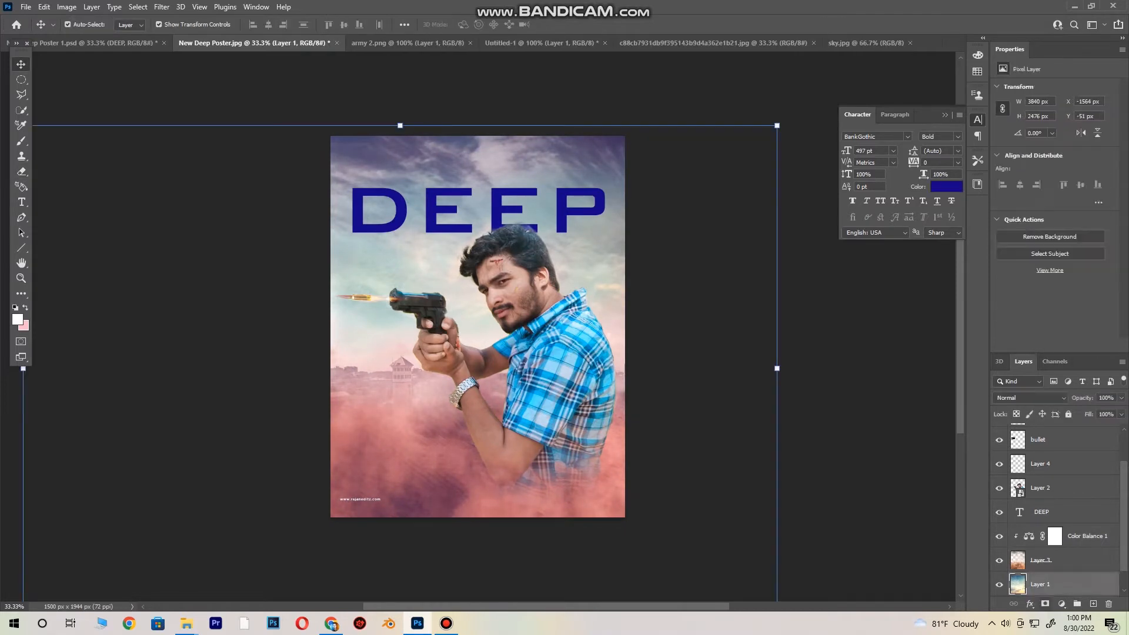
pyautogui.click(1061, 603)
pyautogui.click(1065, 499)
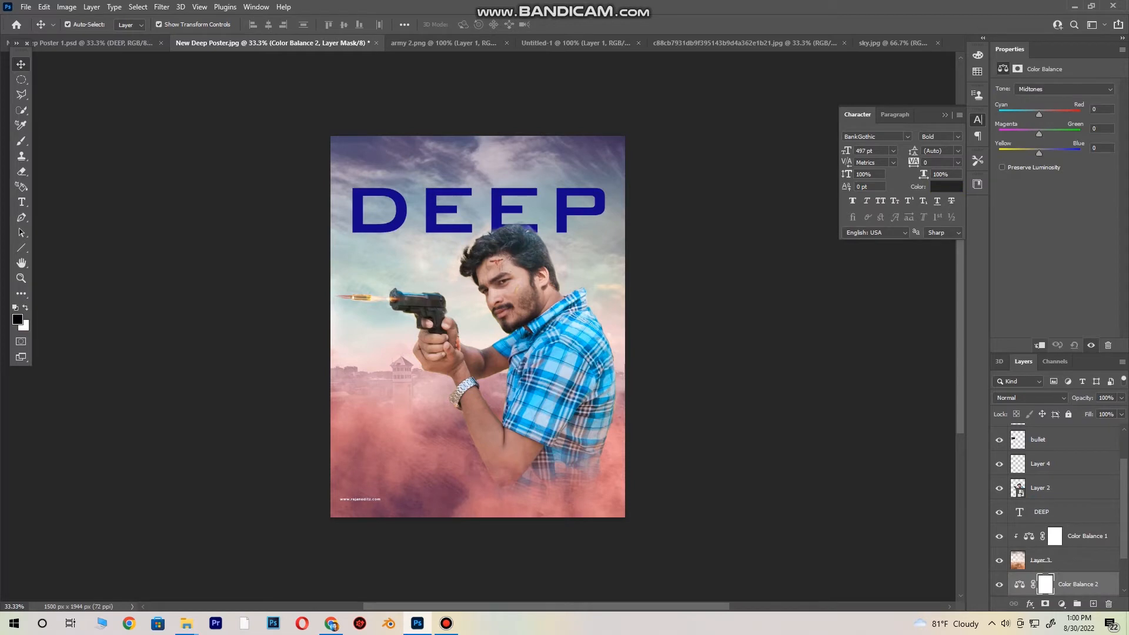
pyautogui.moveTo(1076, 153); pyautogui.dragTo(1045, 134)
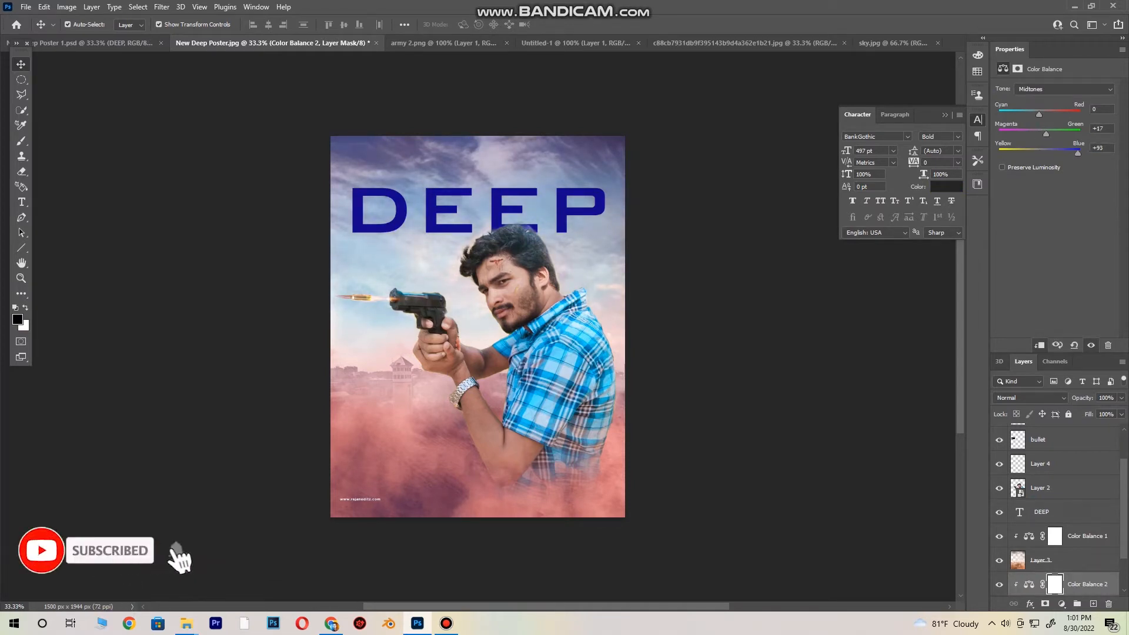
pyautogui.click(758, 282)
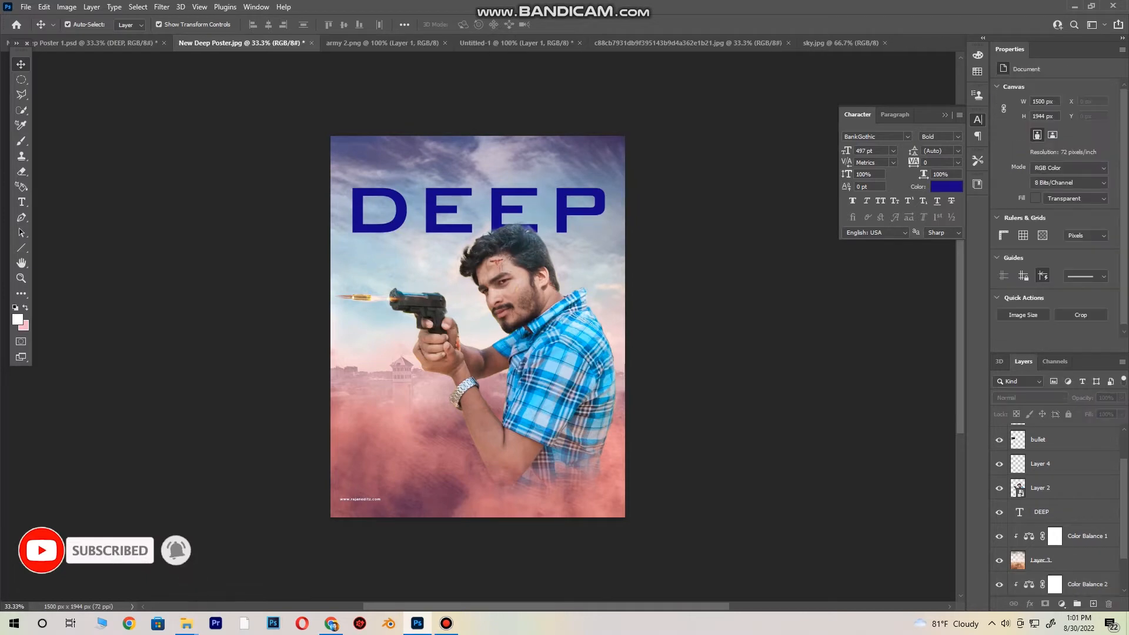
# - Remove the website watermark at the bottom of the dusty sky layer with the Clone Stamp tool
pyautogui.click(999, 560)
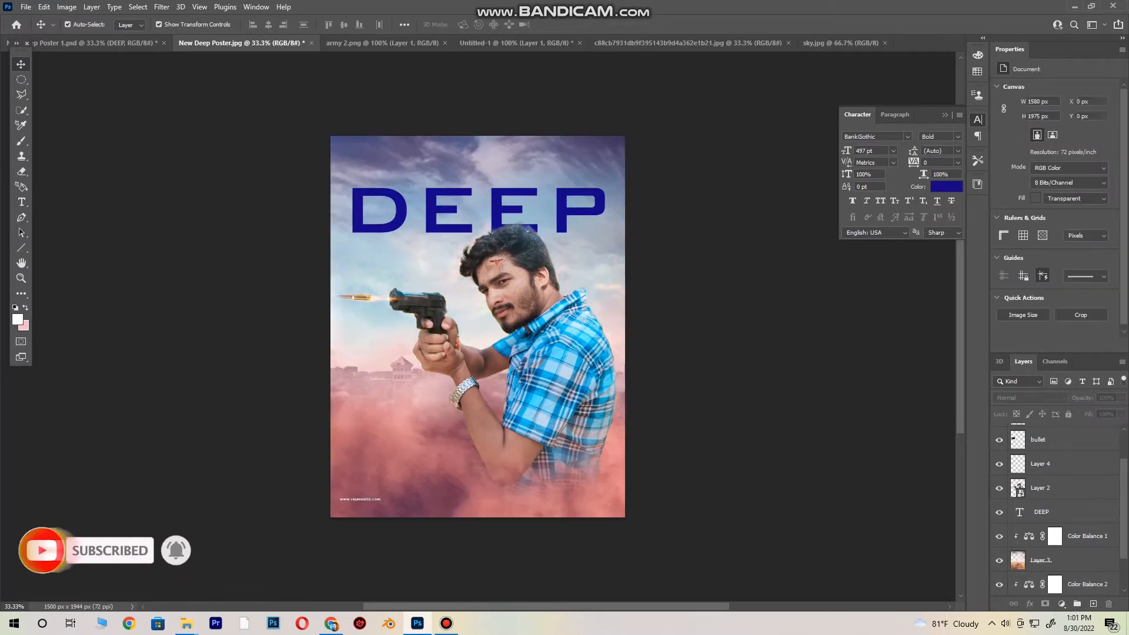
pyautogui.click(1039, 560)
pyautogui.scroll(1, 477, 326)
pyautogui.scroll(-1, 478, 326)
pyautogui.hotkey('ctrl', '+')
pyautogui.moveTo(478, 352); pyautogui.dragTo(526, 218)
pyautogui.press('s')
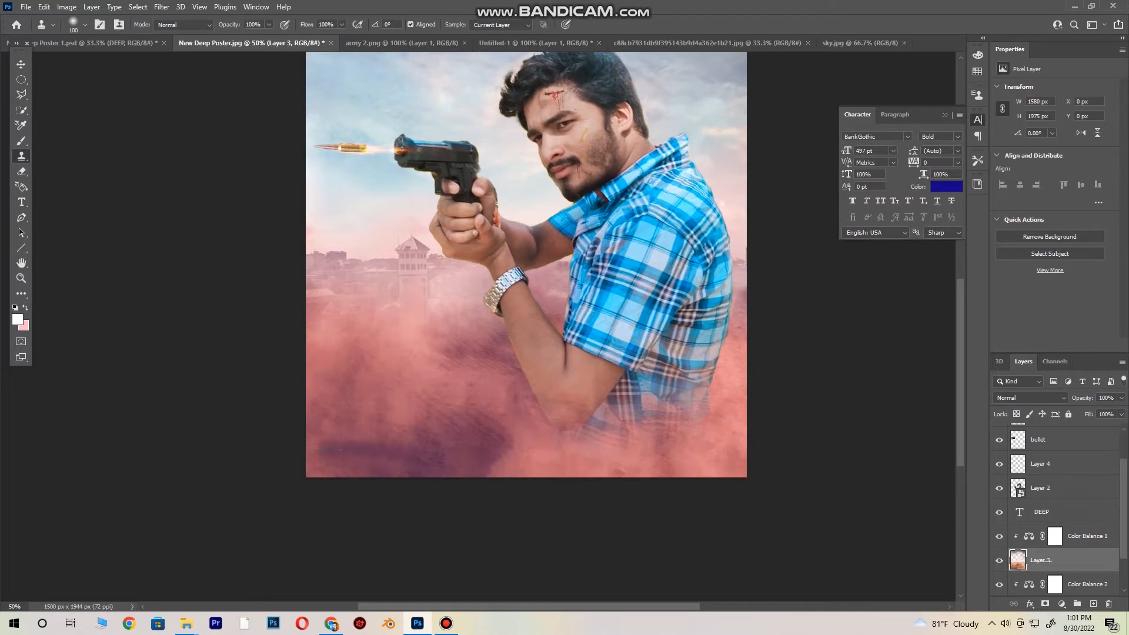
pyautogui.hotkey('ctrl', '-')
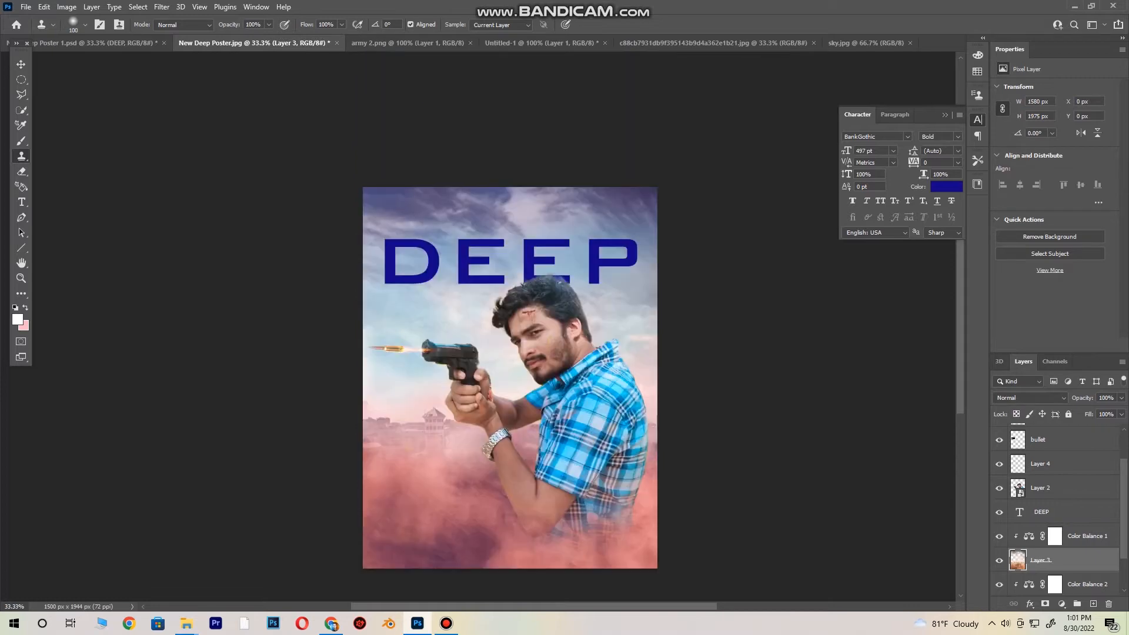
pyautogui.press('v')
# - Close the sunset sky photo and sky.jpg documents
pyautogui.hotkey('ctrl', 'shift', 'Tab')
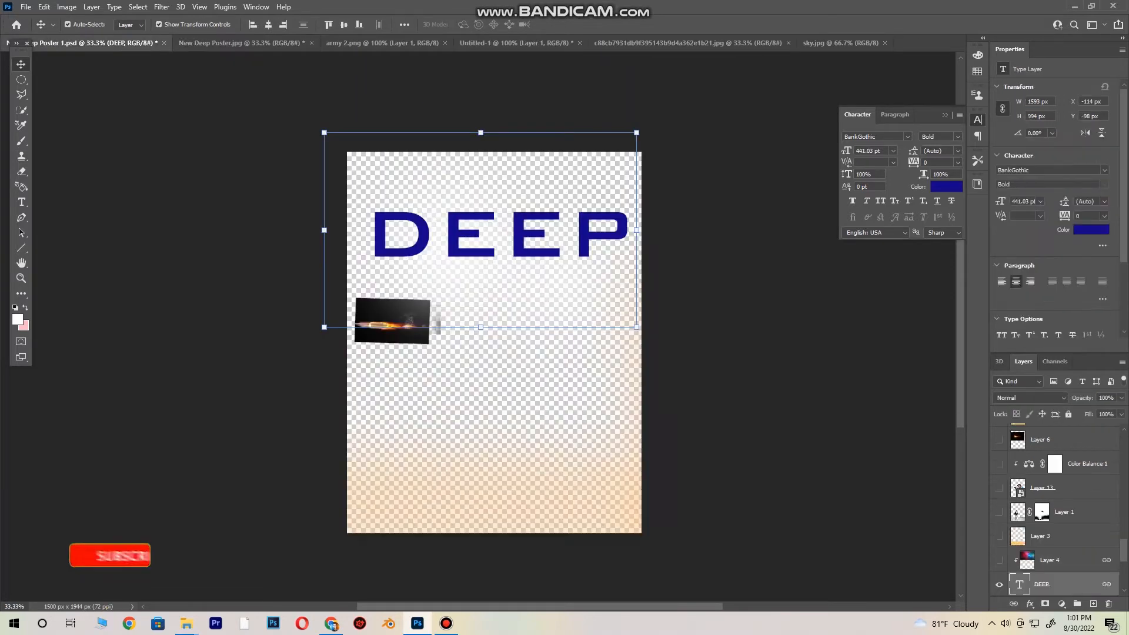
pyautogui.hotkey('ctrl', 'shift', 'Tab')
pyautogui.hotkey('ctrl', 'Tab')
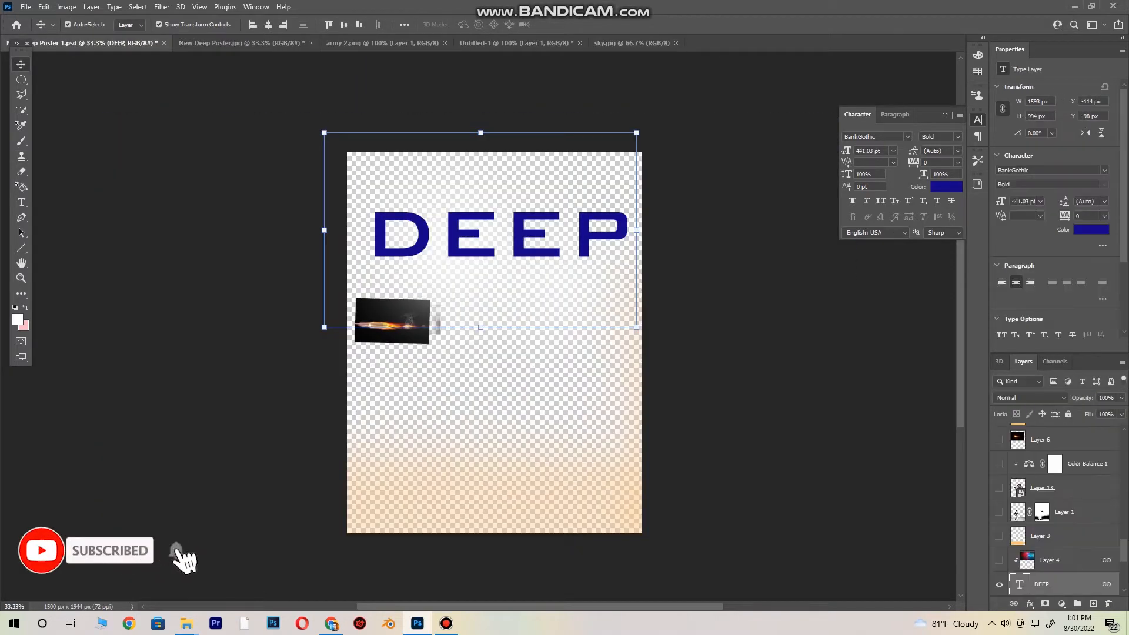
pyautogui.hotkey('ctrl', 'Tab')
pyautogui.hotkey('ctrl', 'w')
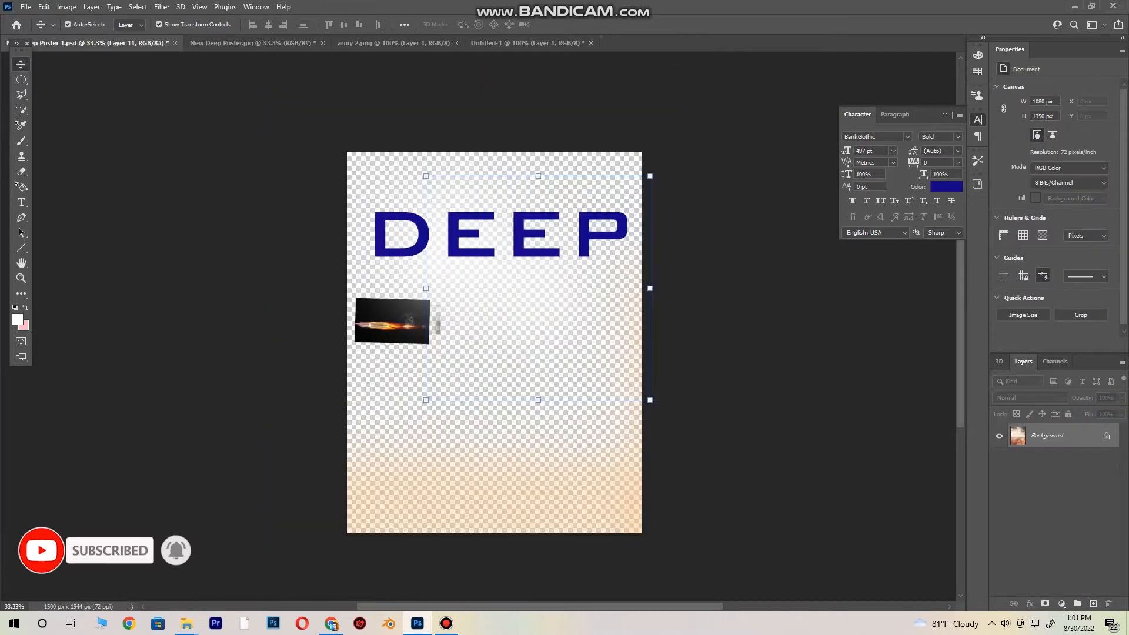
# - Copy the soldiers cut-out from army 2.png into the poster document
pyautogui.hotkey('ctrl', 'shift', 'Tab')
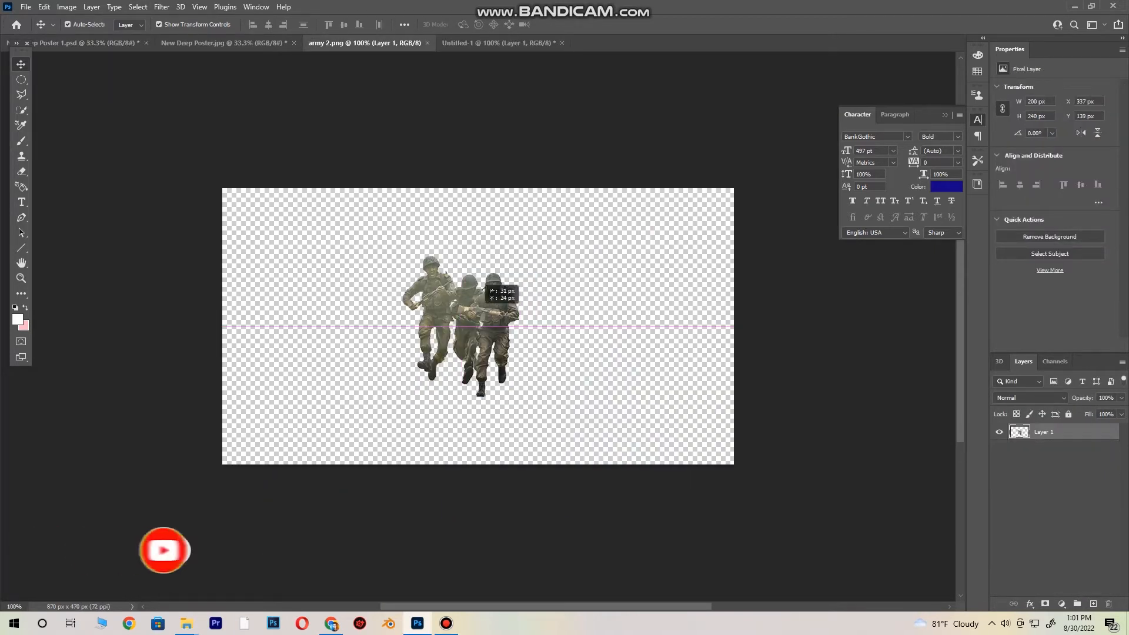
pyautogui.hotkey('ctrl', 'shift', 'Tab')
pyautogui.hotkey('ctrl', 'v')
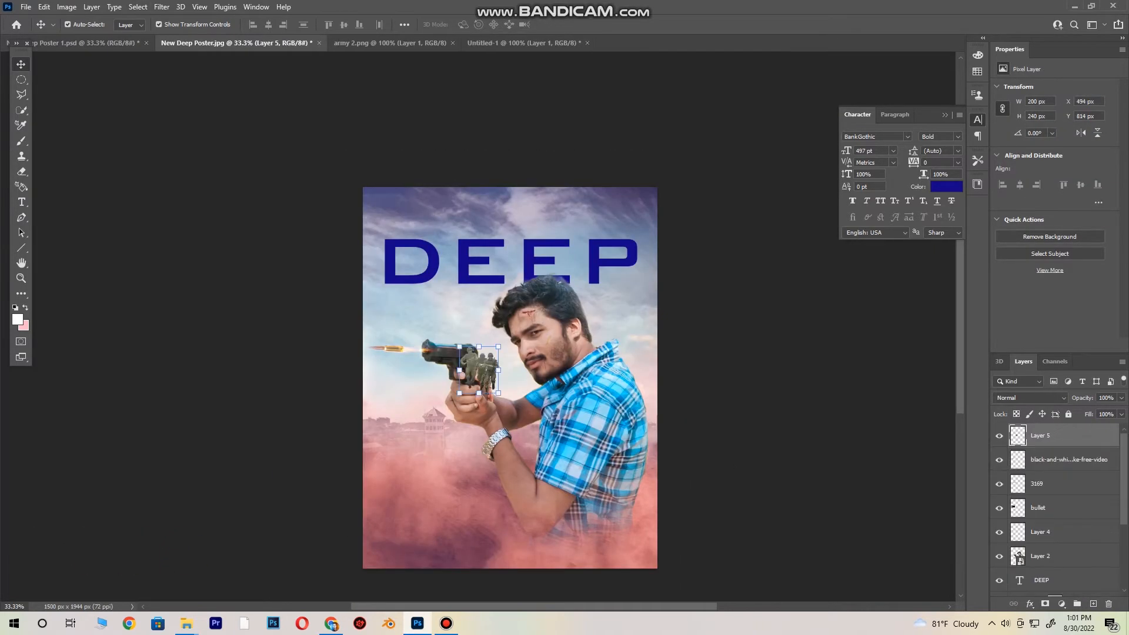
# - Enlarge the soldiers to about 519 × 623 px at the poster's lower left and move their layer directly above the dusty sky layer
pyautogui.moveTo(498, 393); pyautogui.dragTo(577, 474)
pyautogui.moveTo(517, 412); pyautogui.dragTo(423, 470)
pyautogui.moveTo(459, 426); pyautogui.dragTo(461, 428)
pyautogui.press('Return')
pyautogui.moveTo(1026, 435); pyautogui.dragTo(1024, 491)
# - Try a Color Balance adjustment directly above the soldiers layer and reset its sliders
pyautogui.click(1061, 604)
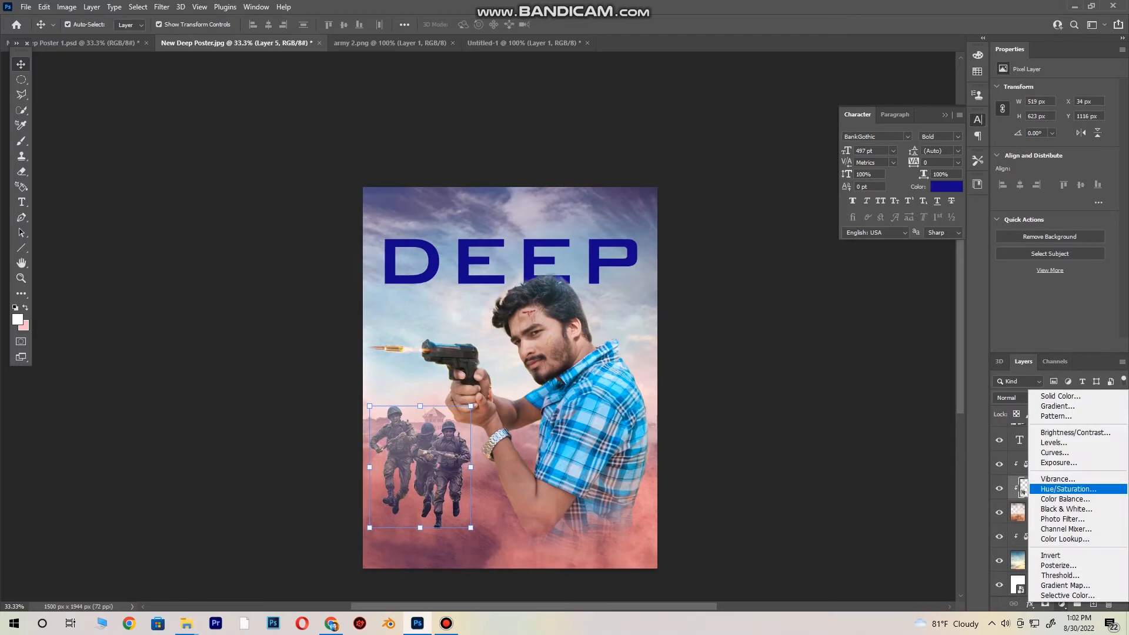
pyautogui.click(1023, 489)
pyautogui.moveTo(1039, 134); pyautogui.dragTo(1058, 134)
pyautogui.click(1073, 345)
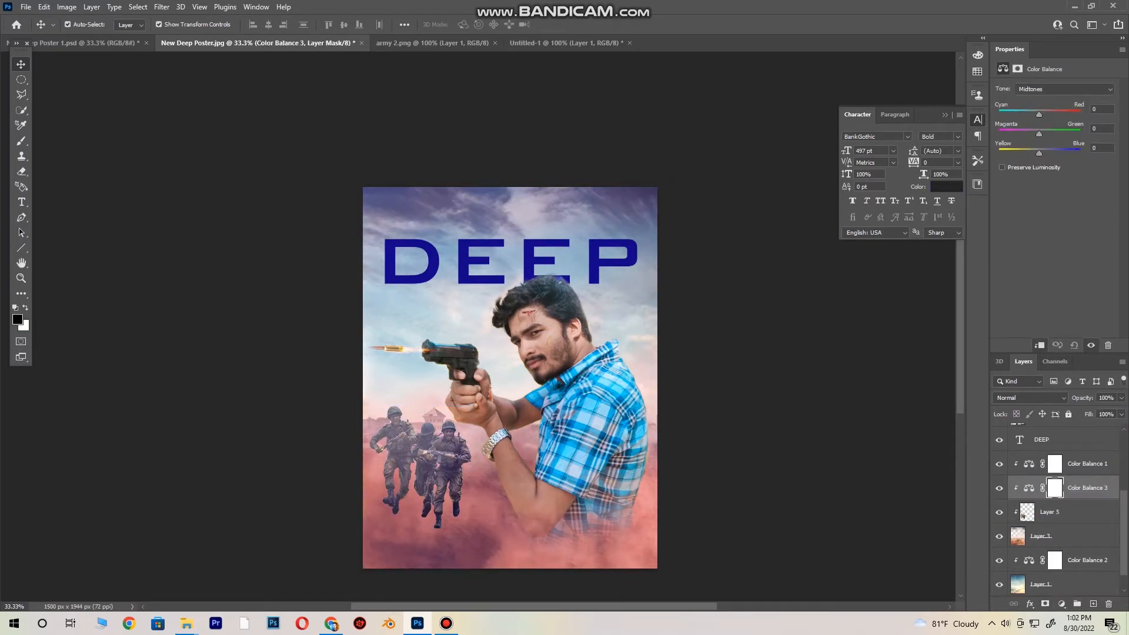
# - Move the soldiers layer above the Color Balance 1 adjustment and delete the unused Color Balance 3 layer
pyautogui.moveTo(1022, 516); pyautogui.dragTo(1022, 468)
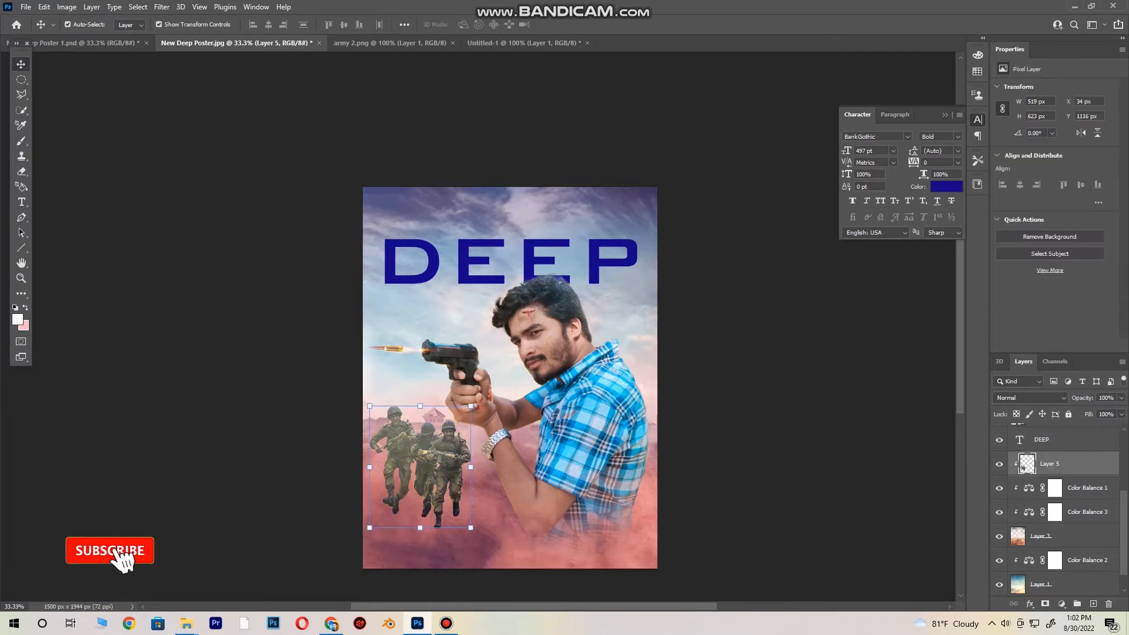
pyautogui.click(1061, 511)
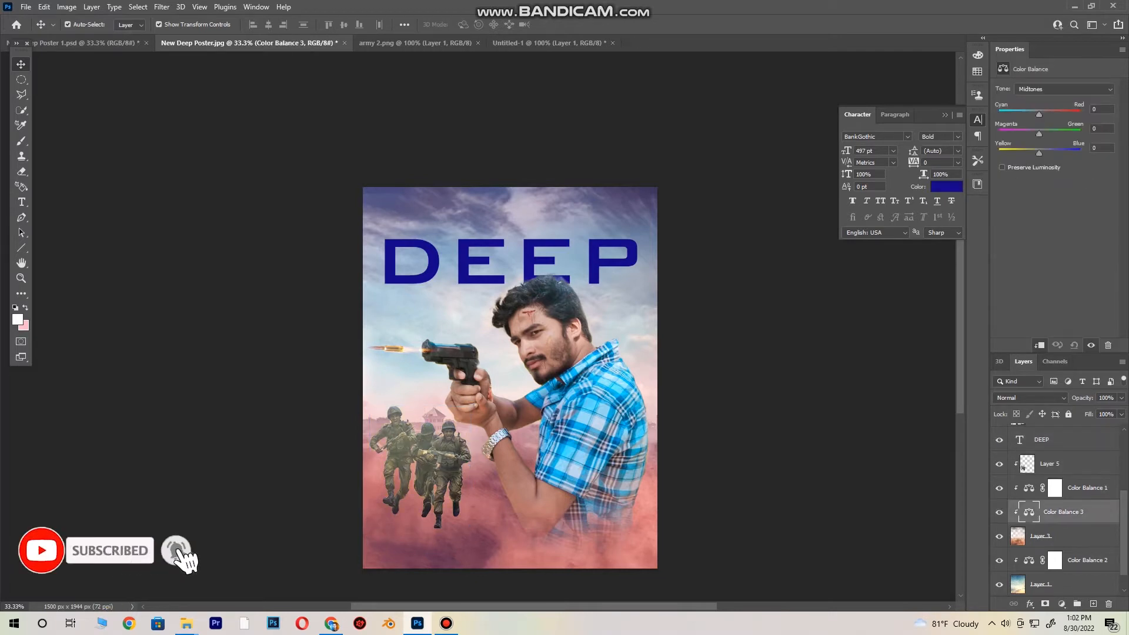
pyautogui.press('Delete')
pyautogui.click(1022, 468)
# - Add a Color Balance adjustment clipped above the soldiers layer, with the midtones' Cyan–Red value at -22
pyautogui.click(1061, 603)
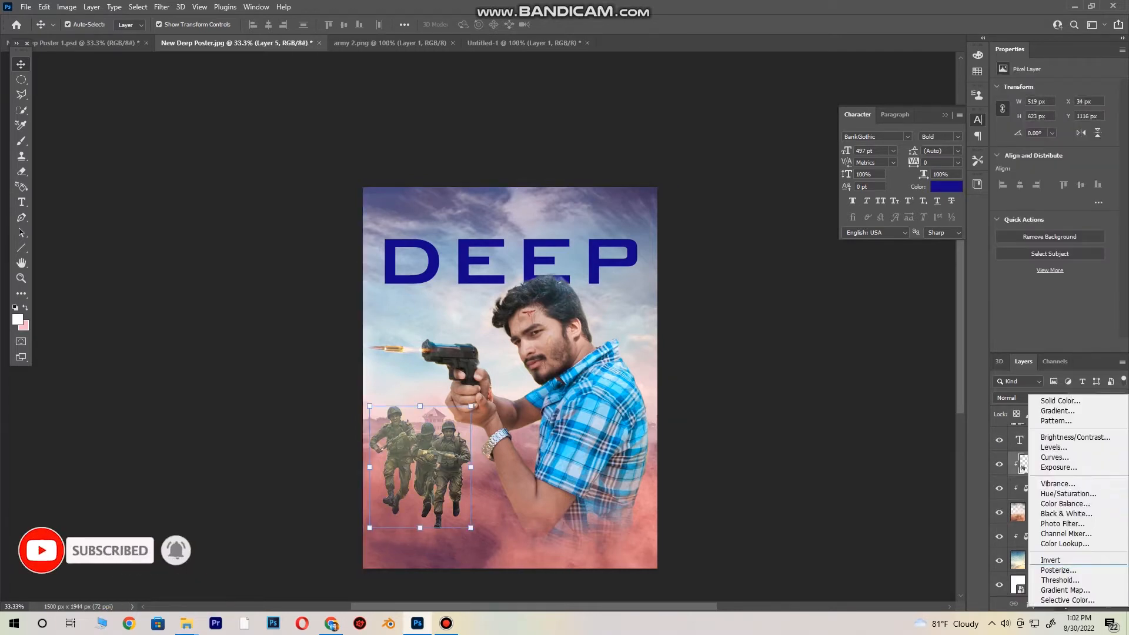
pyautogui.click(1058, 483)
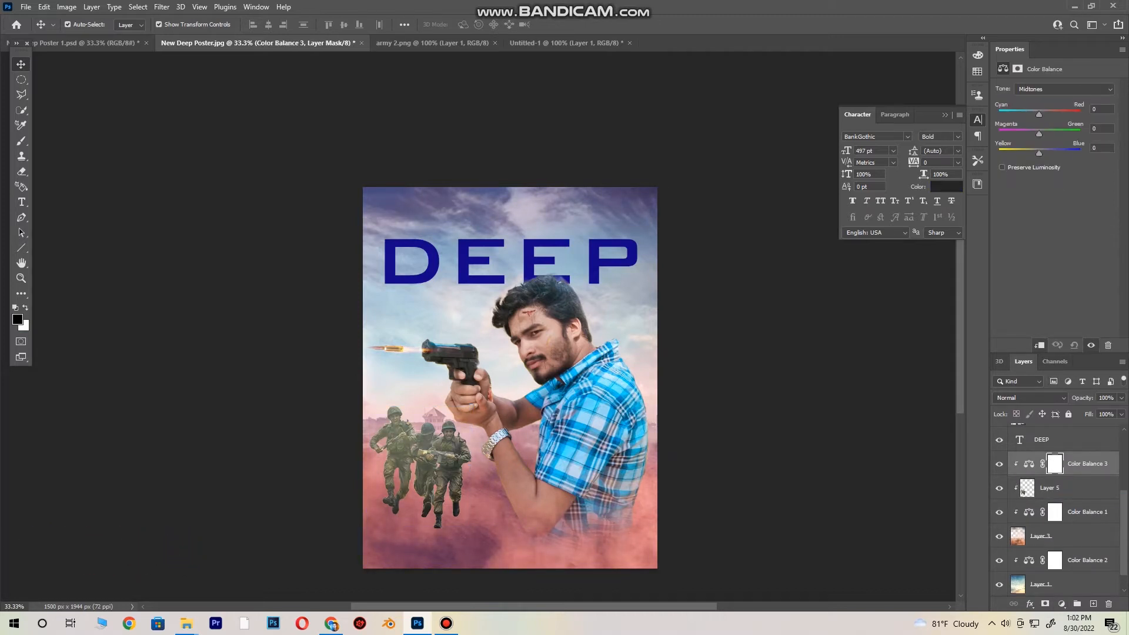
pyautogui.scroll(-8, 509, 353)
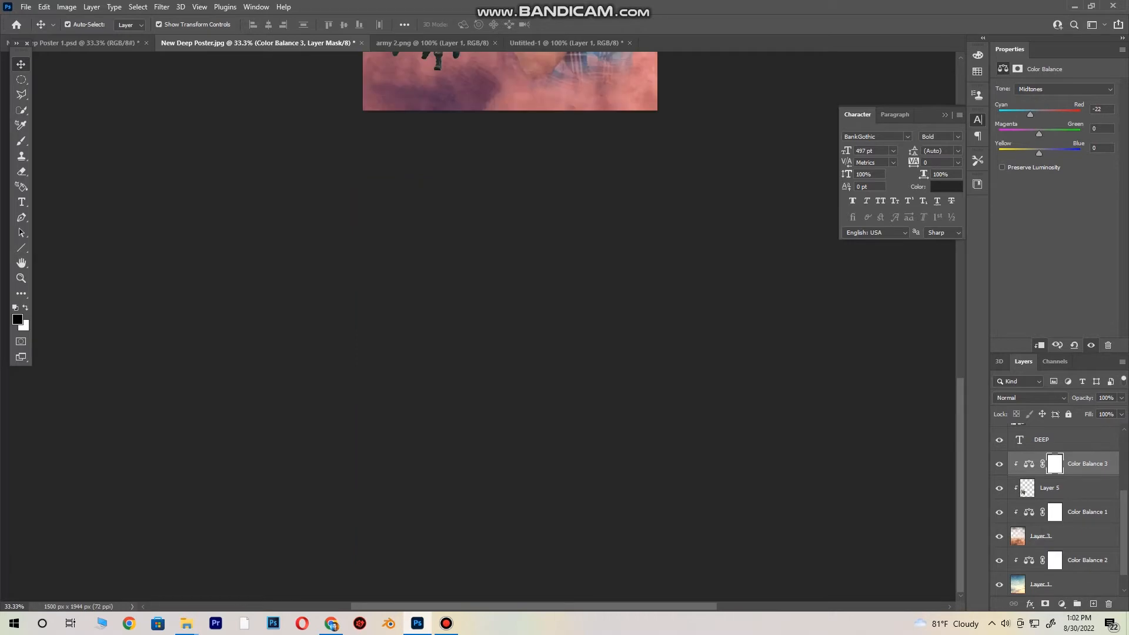
pyautogui.scroll(7, 510, 352)
# - Fade the soldiers' lower bodies into the haze with the Eraser and scale them to about 522 × 626 px
pyautogui.click(1022, 491)
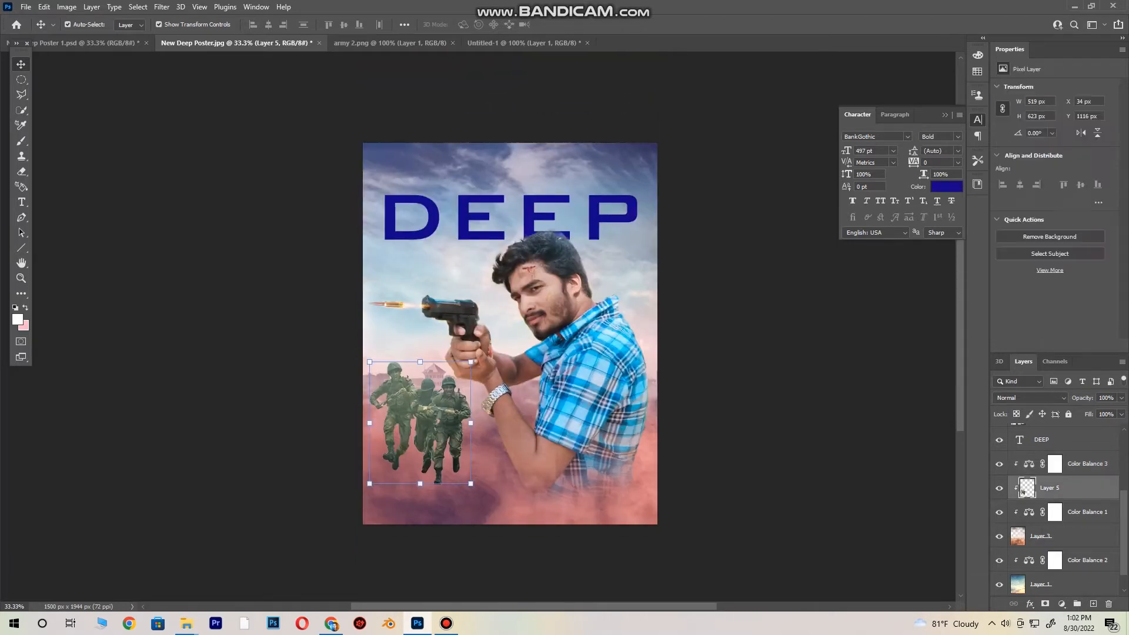
pyautogui.press('e')
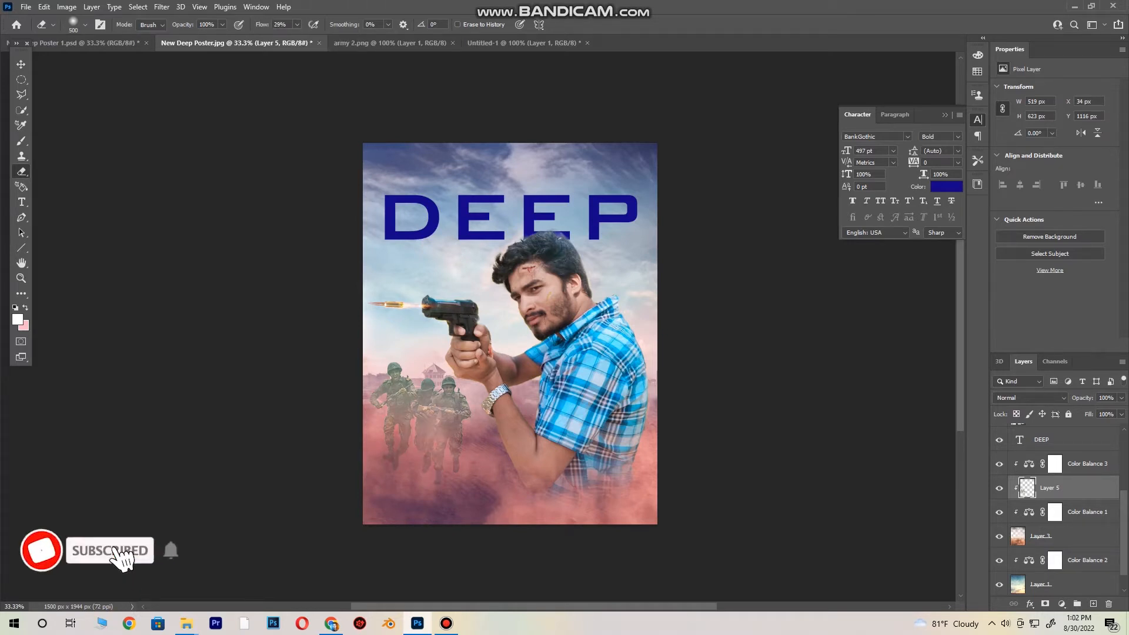
pyautogui.hotkey('ctrl', 't')
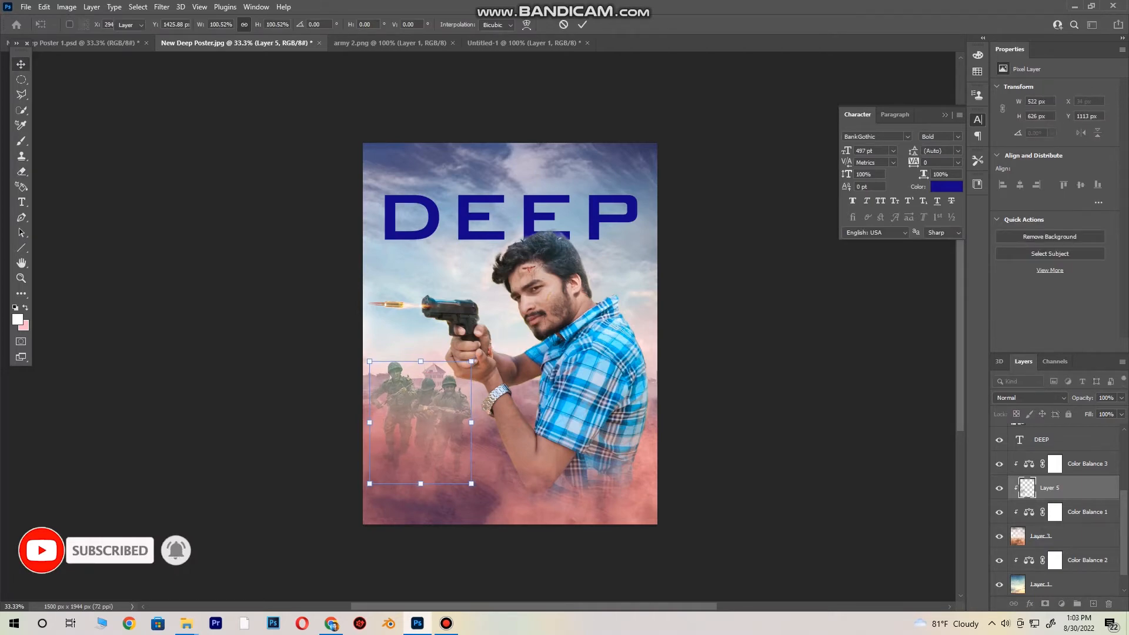
pyautogui.click(788, 376)
# - Open the white glow image fe.png from the background images folder
pyautogui.scroll(5, 1058, 511)
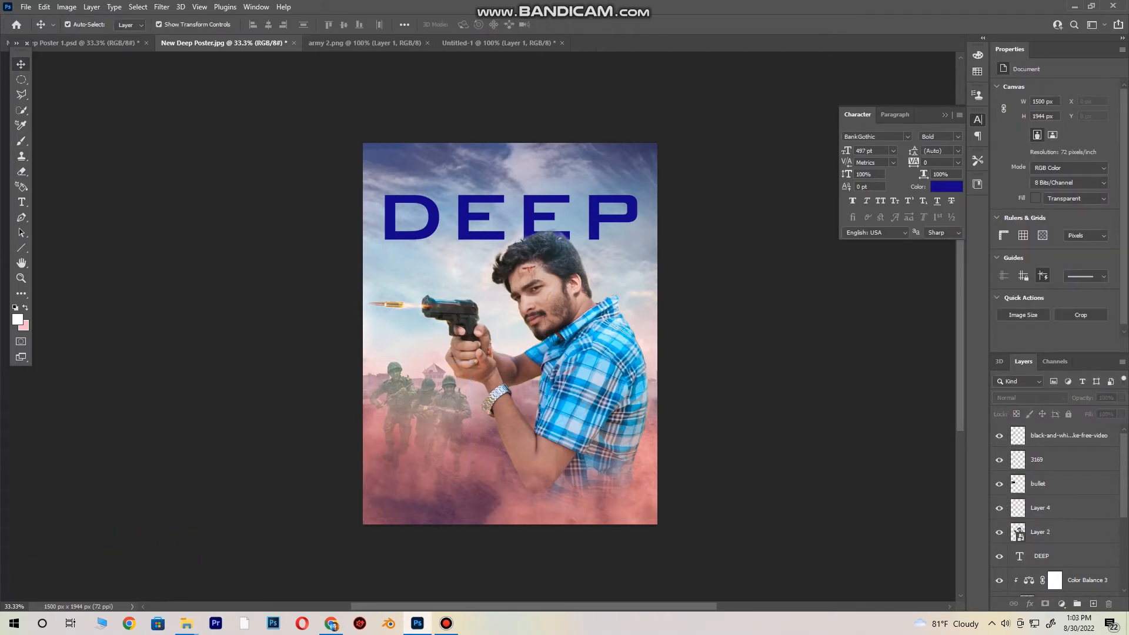
pyautogui.click(26, 7)
pyautogui.click(42, 30)
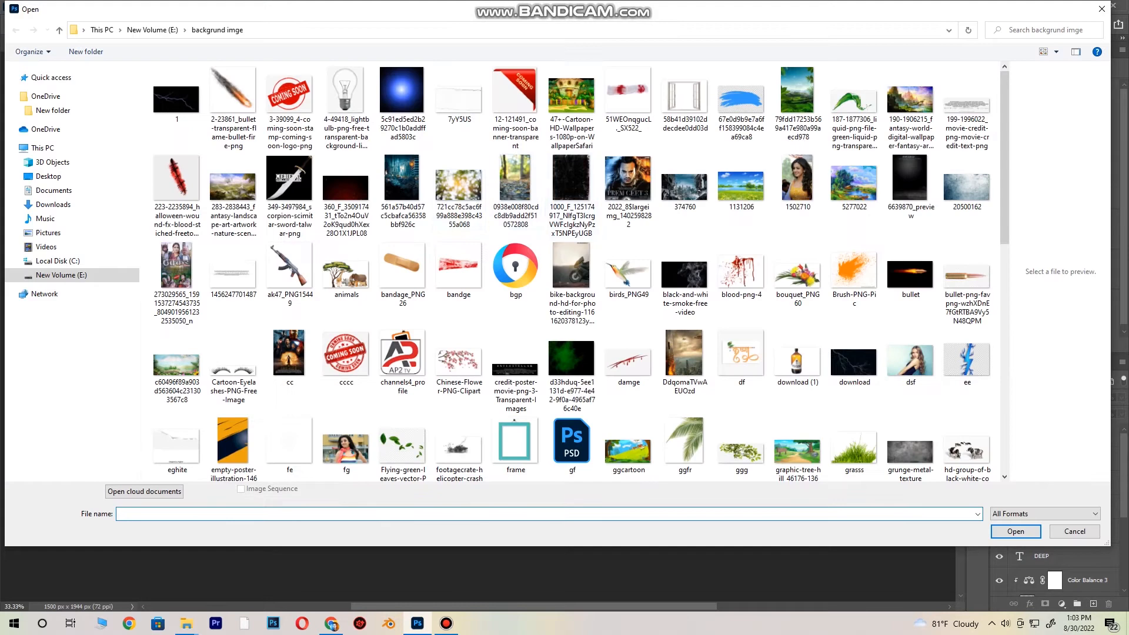
pyautogui.scroll(-8, 471, 265)
pyautogui.scroll(3, 628, 346)
pyautogui.click(345, 179)
pyautogui.doubleClick(290, 180)
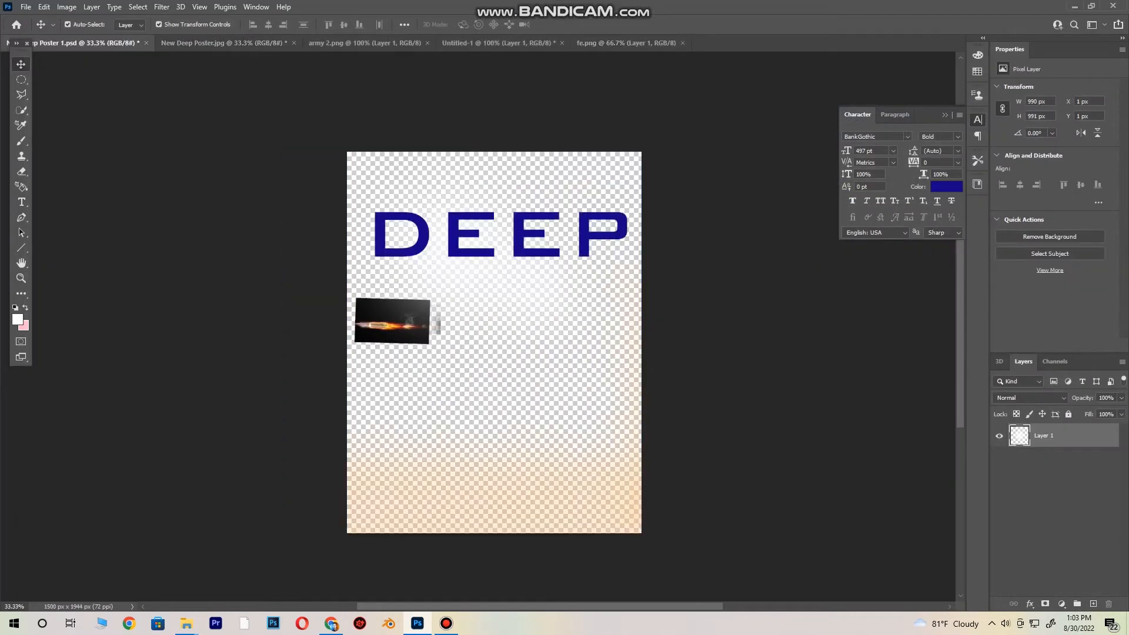
# - Copy the white glow into the poster beneath the DEEP title layer and enlarge it around the man's head
pyautogui.moveTo(224, 43); pyautogui.dragTo(459, 239)
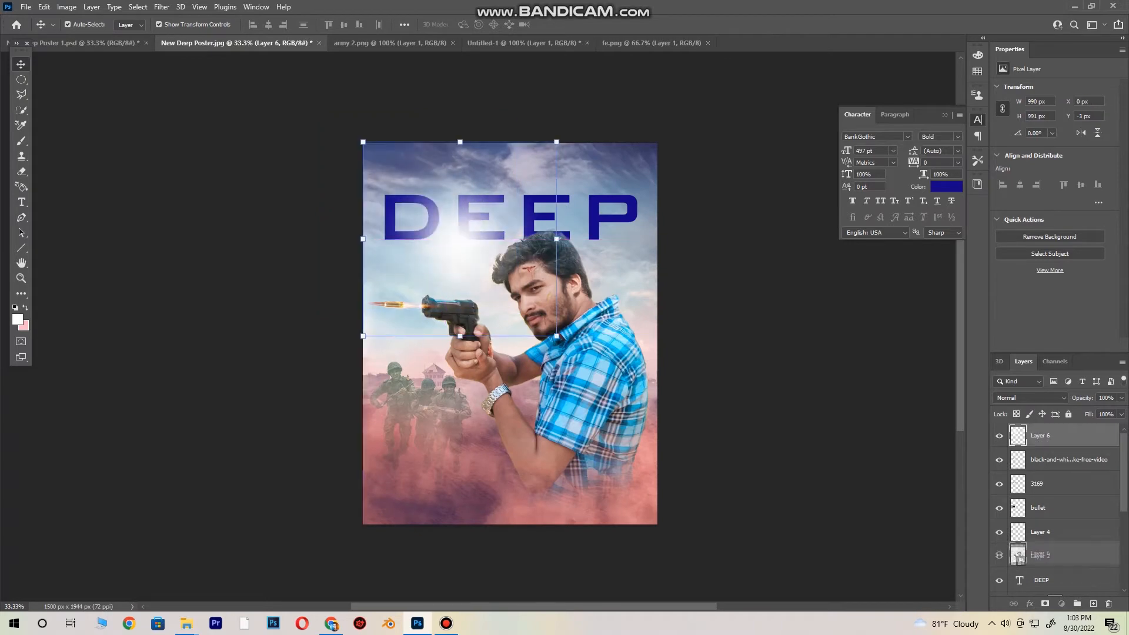
pyautogui.moveTo(1019, 557); pyautogui.dragTo(1038, 591)
pyautogui.hotkey('ctrl', 't')
pyautogui.moveTo(556, 141); pyautogui.dragTo(626, 107)
pyautogui.moveTo(524, 189); pyautogui.dragTo(579, 262)
pyautogui.press('Return')
pyautogui.click(764, 352)
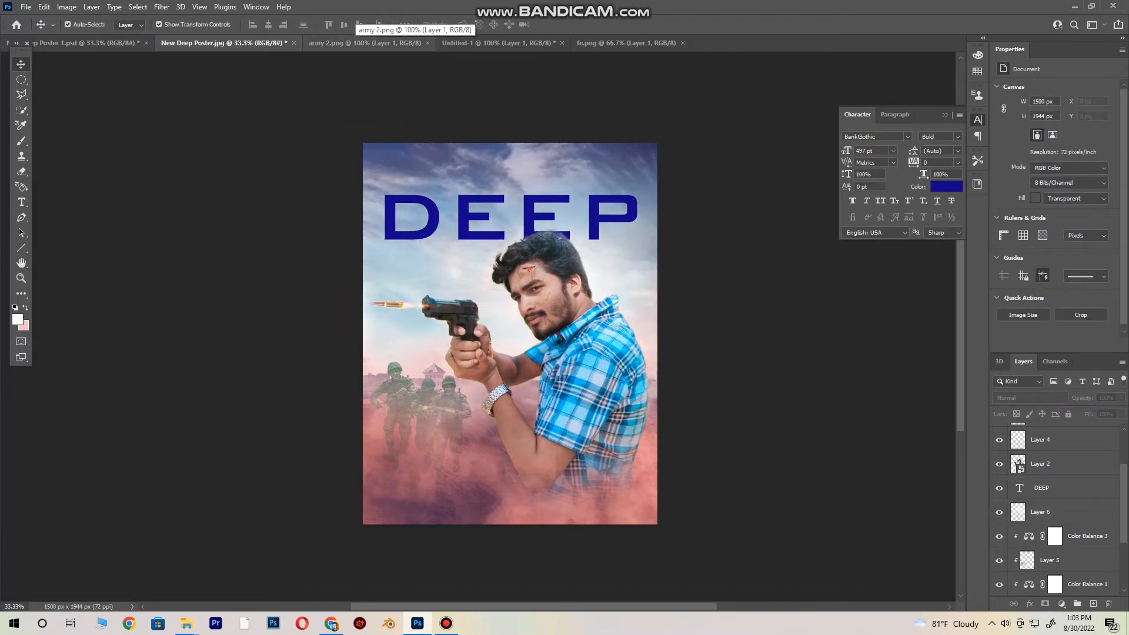
# - Open the orange glow image light.jpg
pyautogui.click(360, 43)
pyautogui.click(497, 43)
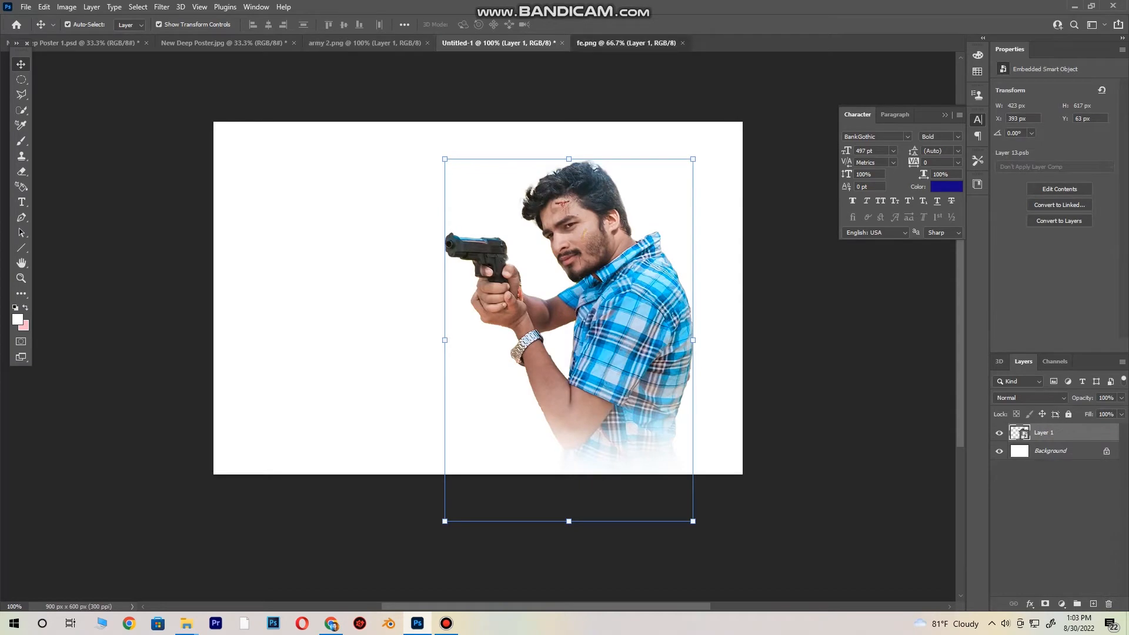
pyautogui.hotkey('ctrl', 'Tab')
pyautogui.hotkey('ctrl', 'o')
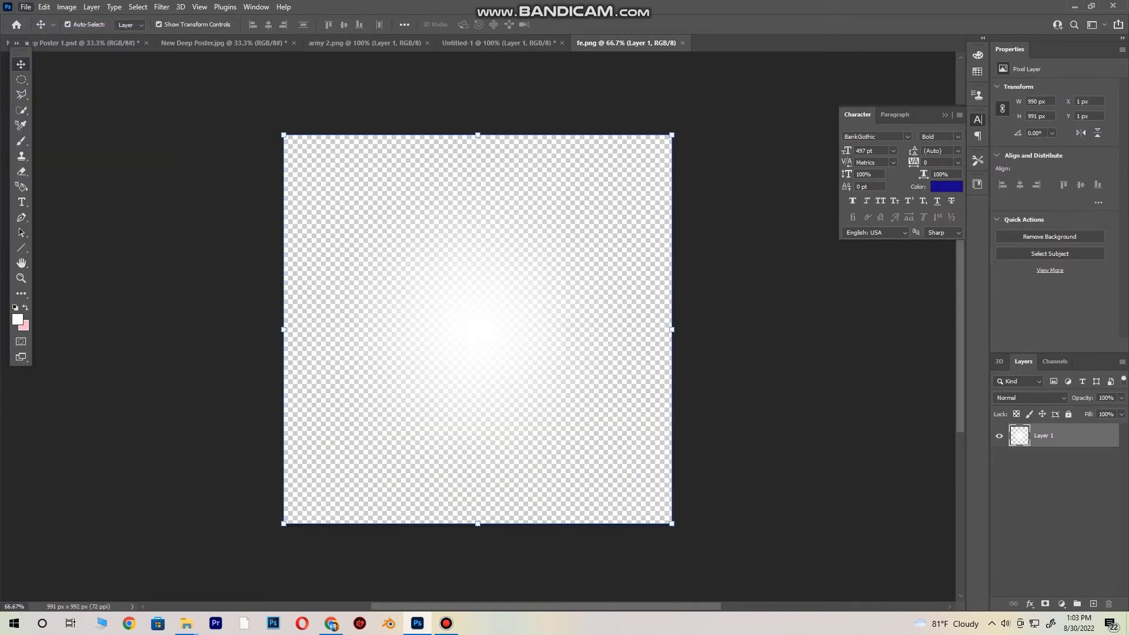
pyautogui.scroll(5, 570, 270)
pyautogui.scroll(-3, 570, 271)
pyautogui.click(176, 423)
pyautogui.click(1075, 531)
# - Copy the orange glow from light.jpg into the poster document
pyautogui.hotkey('ctrl', 'Tab')
pyautogui.hotkey('ctrl', 'Tab')
pyautogui.hotkey('ctrl', 'v')
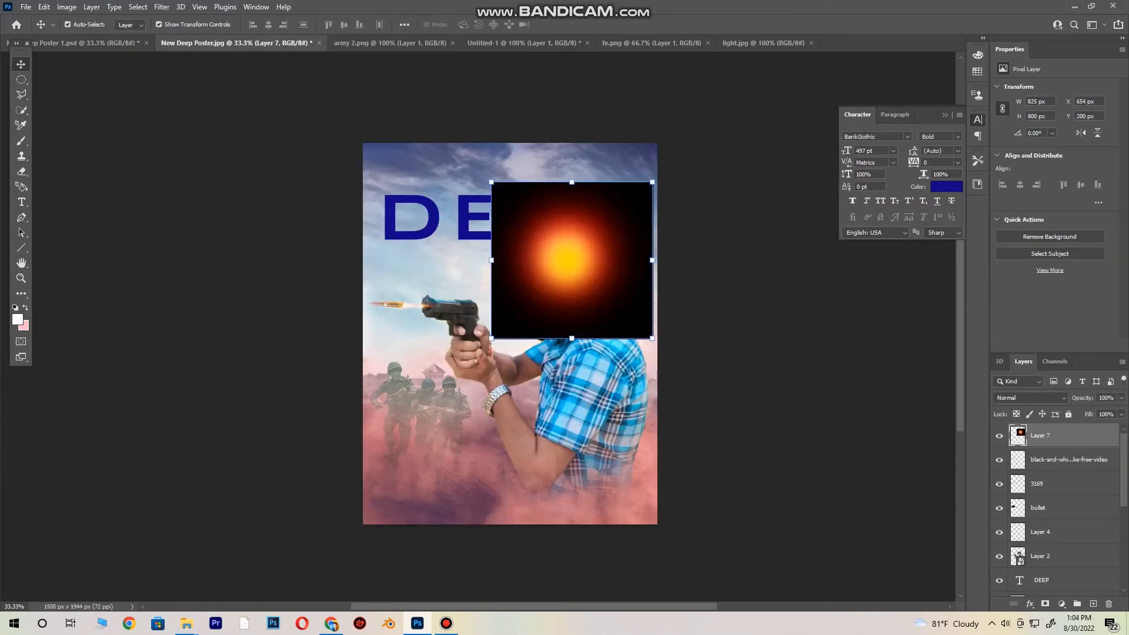
# - Set the orange glow's blend mode to Screen and enlarge it to about 886 × 858 px beside the man's neck and shoulder
pyautogui.click(1028, 397)
pyautogui.click(1035, 411)
pyautogui.moveTo(564, 265); pyautogui.dragTo(607, 287)
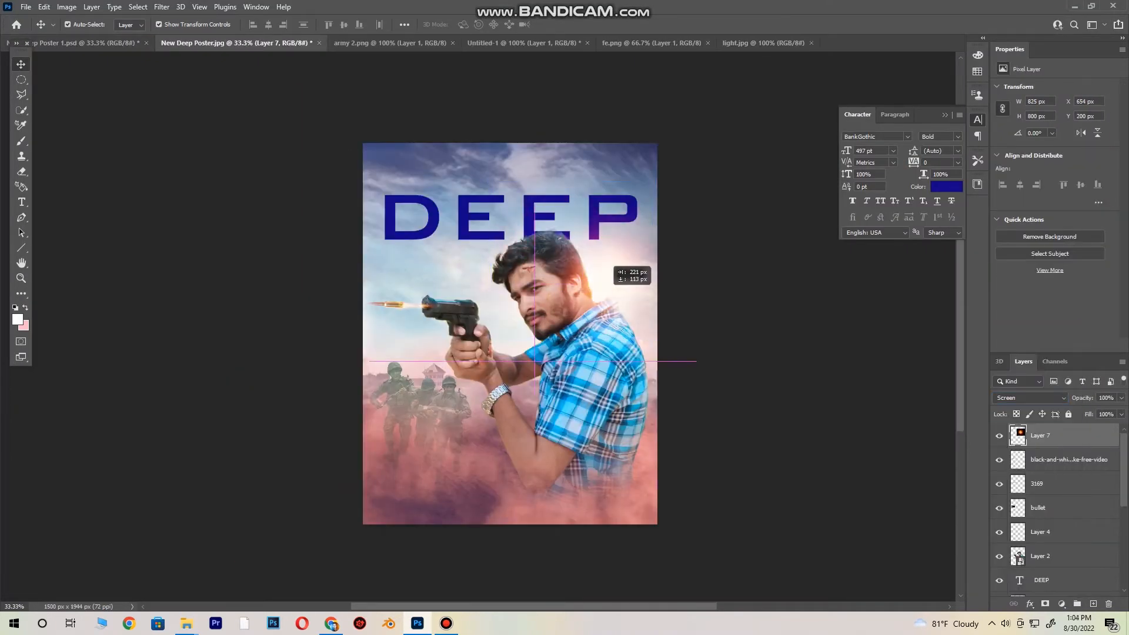
pyautogui.moveTo(695, 204); pyautogui.dragTo(707, 199)
# - Try shrinking the orange glow to about 456 × 442 px and placing it over the pistol
pyautogui.moveTo(602, 272); pyautogui.dragTo(416, 344)
pyautogui.moveTo(532, 250); pyautogui.dragTo(467, 349)
pyautogui.moveTo(418, 375); pyautogui.dragTo(450, 334)
pyautogui.press('Return')
pyautogui.scroll(-6, 1058, 506)
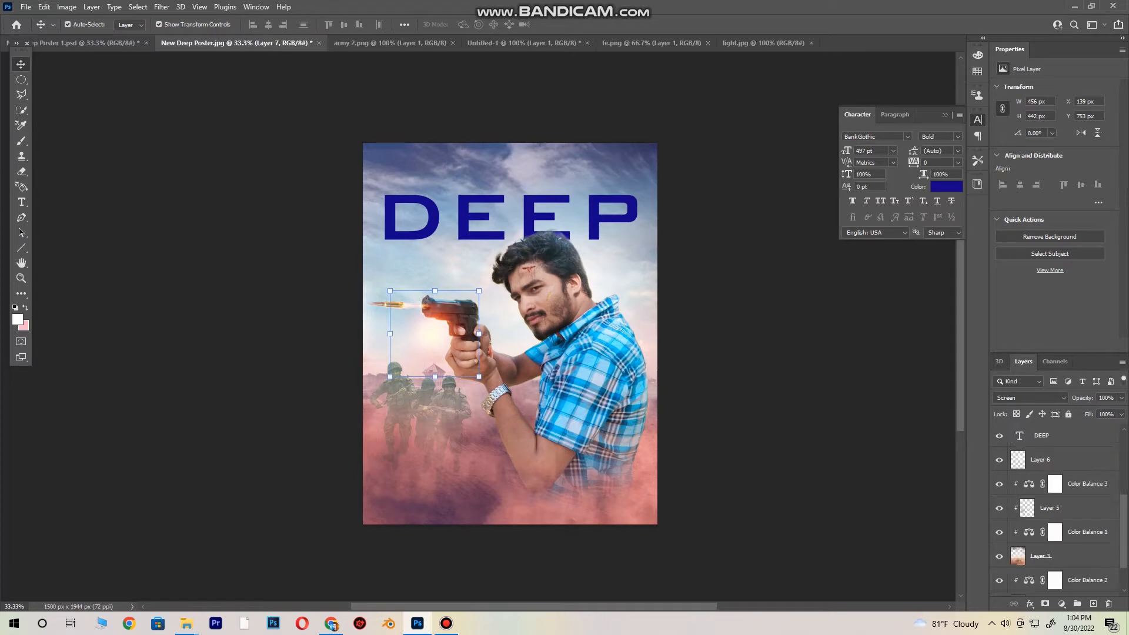
pyautogui.click(1081, 463)
pyautogui.click(694, 43)
pyautogui.moveTo(487, 314); pyautogui.dragTo(354, 167)
pyautogui.hotkey('ctrl', 'z')
# - Copy the white glow from fe.png into the poster again as a second layer over the pistol
pyautogui.click(529, 288)
pyautogui.click(833, 43)
pyautogui.click(722, 43)
pyautogui.moveTo(483, 324); pyautogui.dragTo(441, 320)
pyautogui.moveTo(440, 310); pyautogui.dragTo(512, 411)
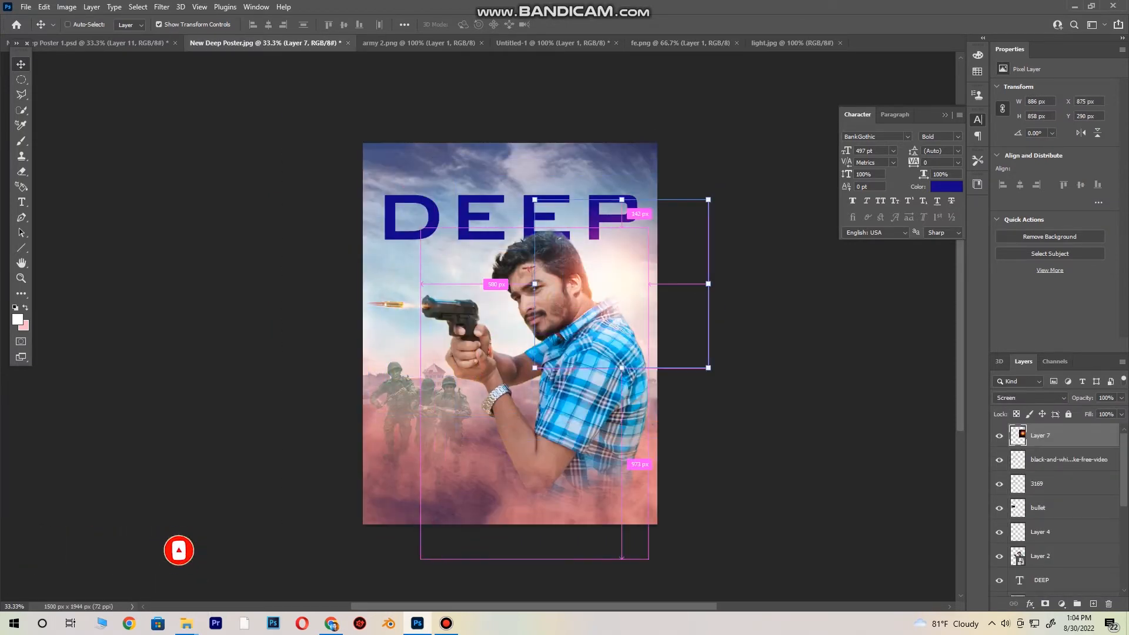
pyautogui.click(767, 43)
pyautogui.click(654, 43)
pyautogui.click(103, 43)
pyautogui.hotkey('ctrl', 'Tab')
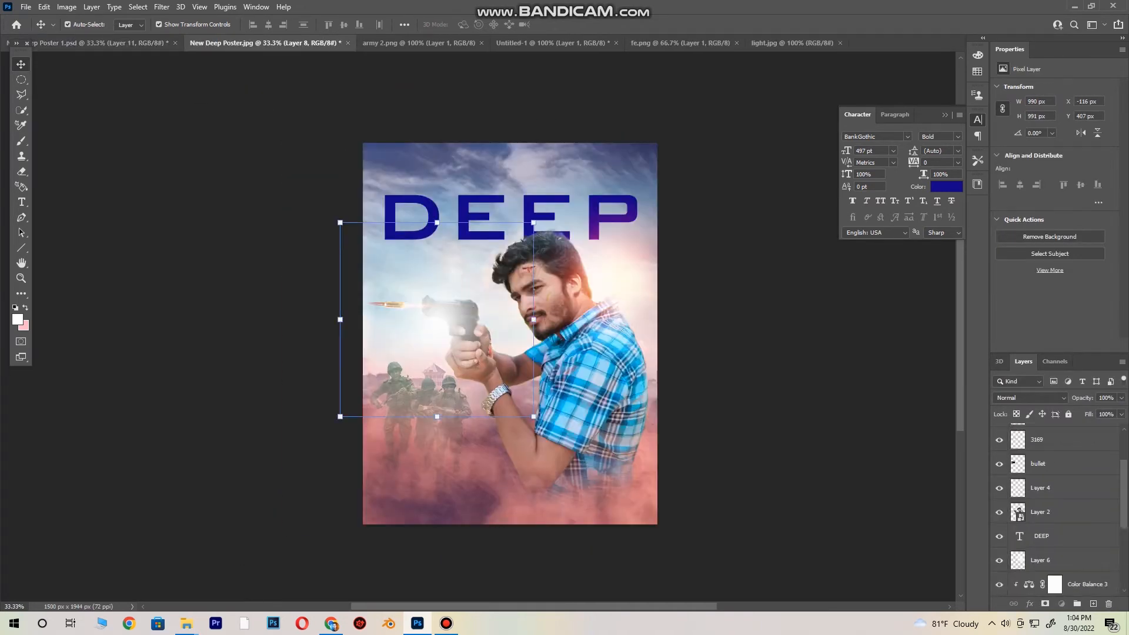
# - Enlarge the second white glow to about 1178 × 1180 px around the pistol and stack it just below the DEEP title layer
pyautogui.moveTo(340, 222); pyautogui.dragTo(304, 188)
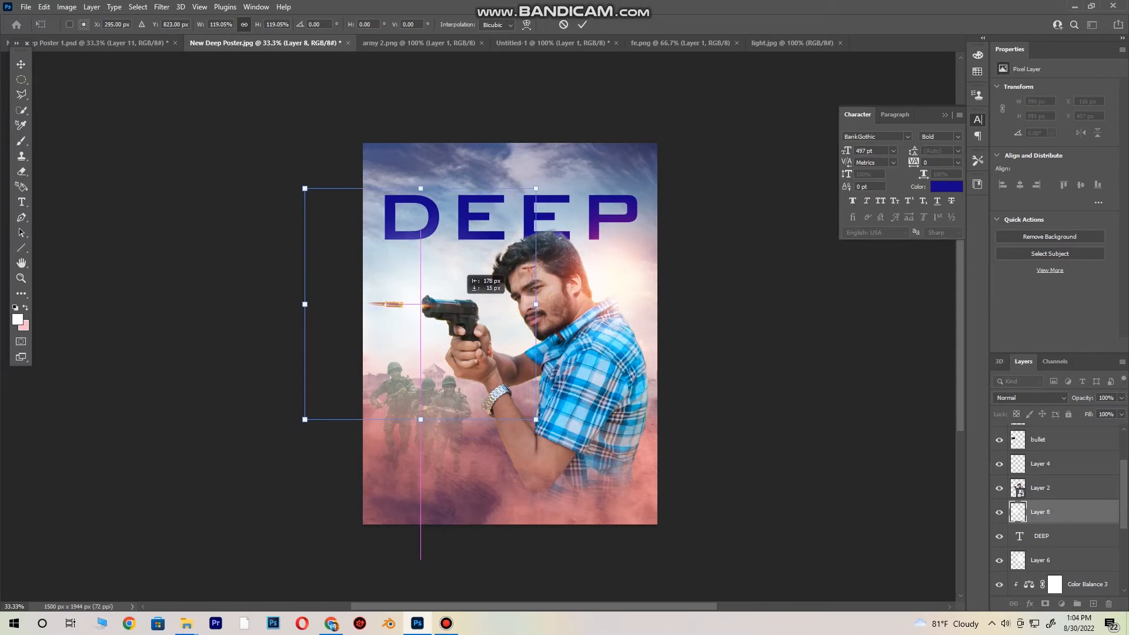
pyautogui.moveTo(470, 282); pyautogui.dragTo(484, 259)
pyautogui.press('Return')
pyautogui.hotkey('ctrl', '[')
pyautogui.hotkey('ctrl', '[')
pyautogui.hotkey('ctrl', '[')
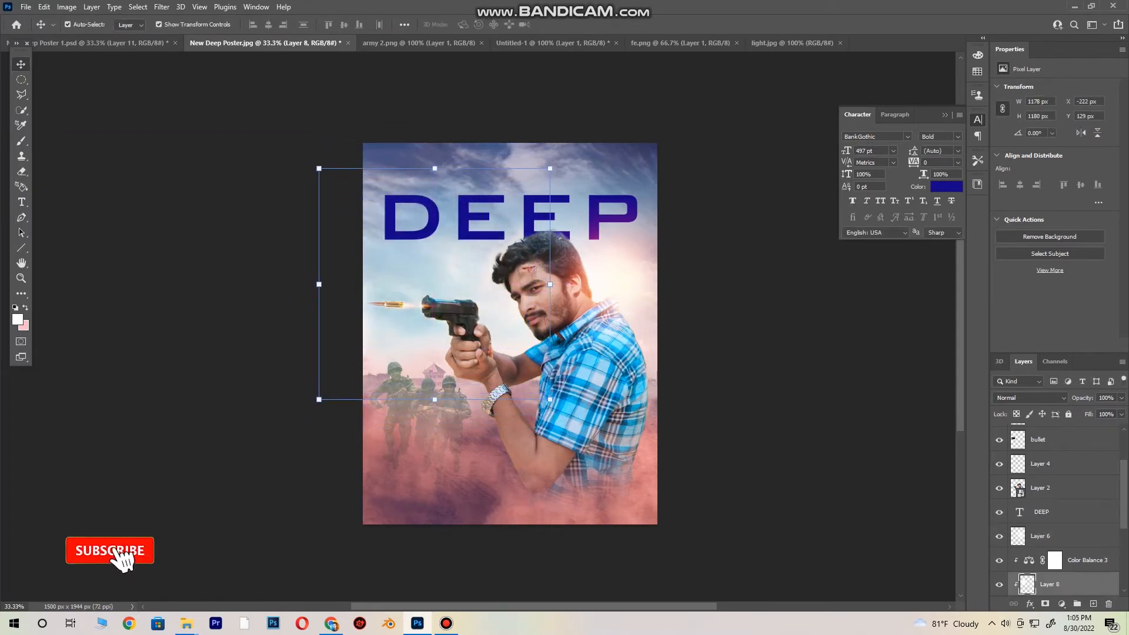
pyautogui.hotkey('ctrl', ']')
pyautogui.hotkey('ctrl', ']')
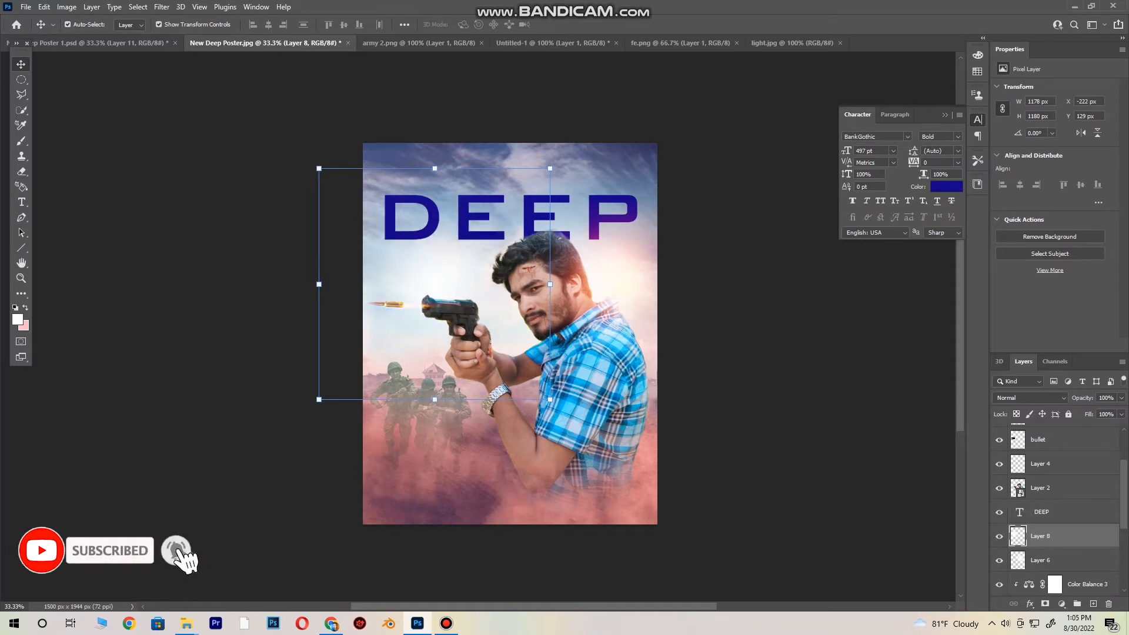
# - Enlarge the second white glow to about 1270 × 1272 px and lower its opacity to 35%
pyautogui.moveTo(550, 168); pyautogui.dragTo(568, 150)
pyautogui.moveTo(485, 282); pyautogui.dragTo(474, 290)
pyautogui.press('Return')
pyautogui.moveTo(1120, 411); pyautogui.dragTo(1084, 411)
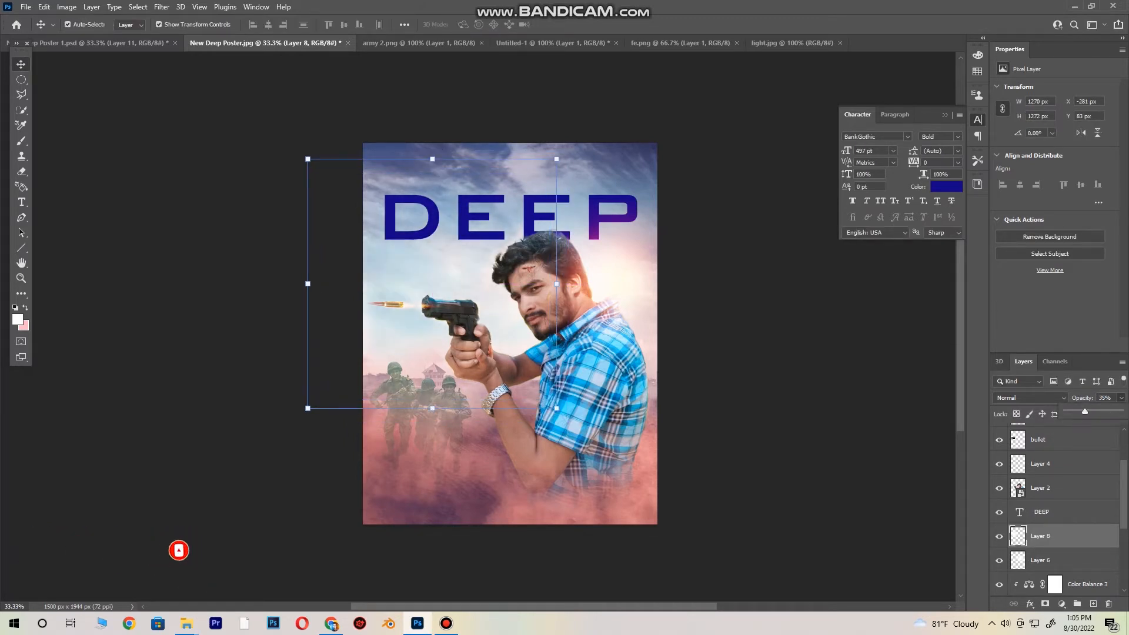
# - Duplicate the orange glow and place a smaller copy just below the pistol
pyautogui.hotkey('alt', '.')
pyautogui.moveTo(612, 284); pyautogui.dragTo(428, 345)
pyautogui.moveTo(516, 267); pyautogui.dragTo(456, 325)
# - Duplicate the orange glow again and scale the copy to about 70% between the pistol and the man's face
pyautogui.moveTo(414, 377); pyautogui.dragTo(504, 319)
pyautogui.press('Return')
pyautogui.moveTo(564, 375); pyautogui.dragTo(532, 345)
pyautogui.moveTo(500, 320); pyautogui.dragTo(513, 326)
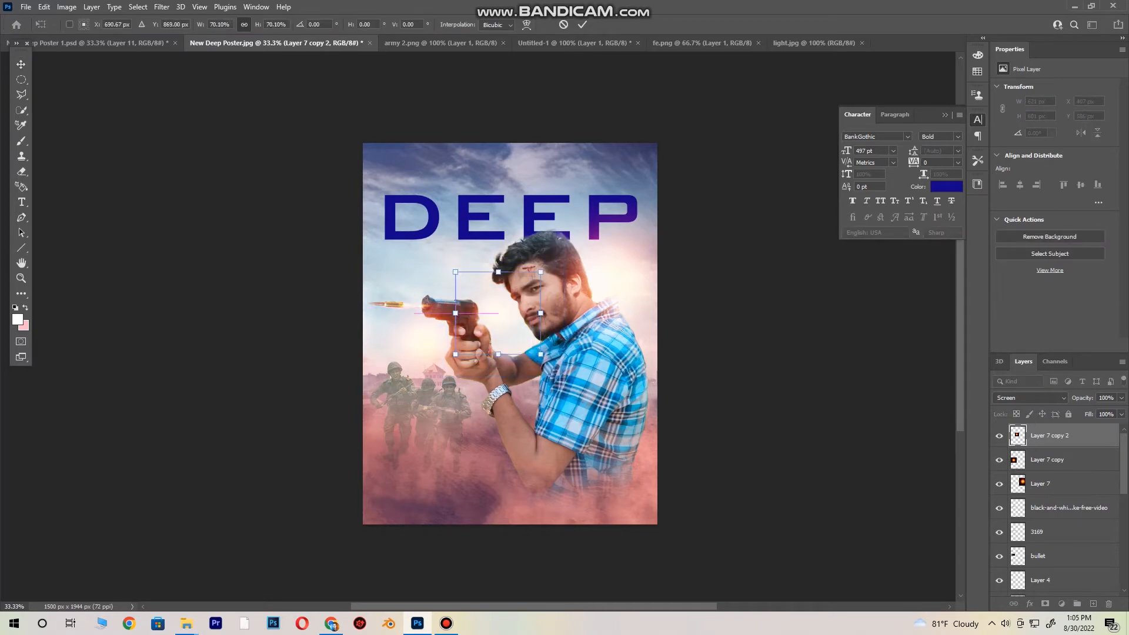
pyautogui.press('Return')
pyautogui.click(729, 306)
# - Scale the second orange glow copy to about 95% and move it slightly upward
pyautogui.click(497, 315)
pyautogui.moveTo(540, 272); pyautogui.dragTo(536, 276)
pyautogui.moveTo(488, 321); pyautogui.dragTo(487, 313)
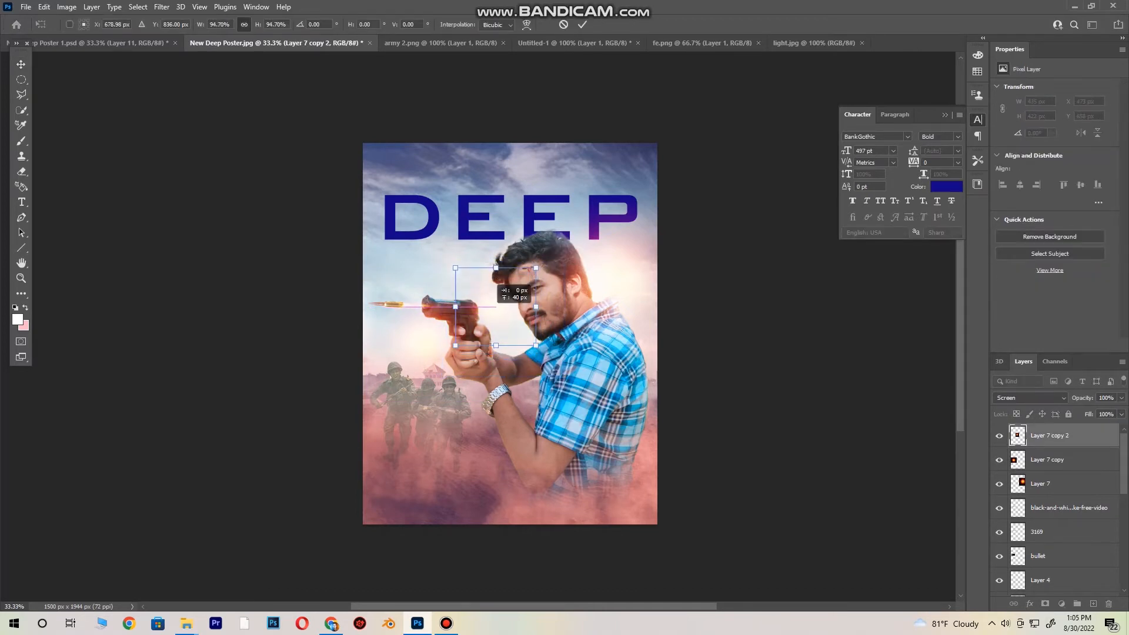
pyautogui.press('Return')
pyautogui.click(729, 305)
# - Review the poster's layers and the open source documents, including army 2.png and Poster 1.psd
pyautogui.scroll(-2, 729, 317)
pyautogui.scroll(2, 729, 317)
pyautogui.scroll(-1, 729, 318)
pyautogui.hotkey('ctrl', 'Tab')
pyautogui.hotkey('ctrl', 'Tab')
pyautogui.hotkey('ctrl', 'Tab')
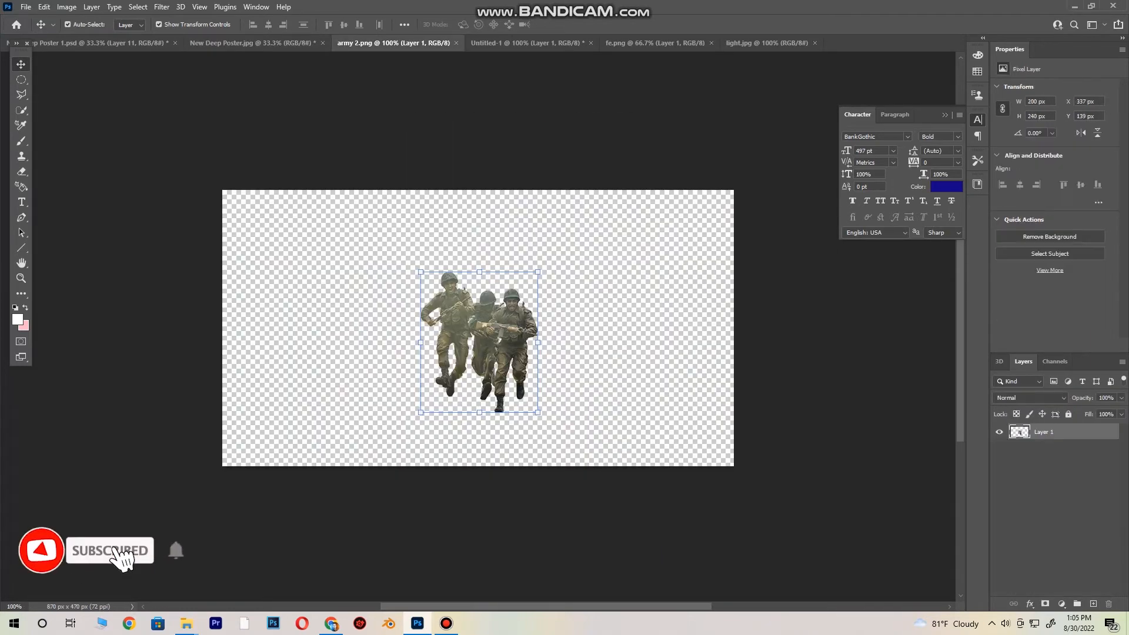
pyautogui.hotkey('ctrl', 'Tab')
pyautogui.hotkey('ctrl', 'Tab')
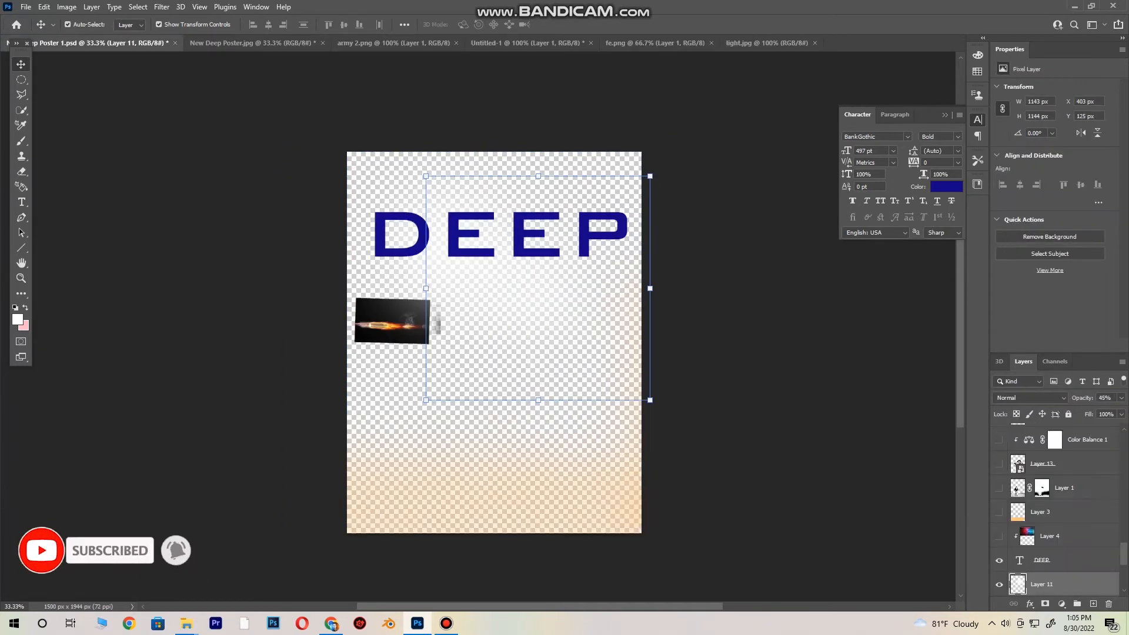
pyautogui.hotkey('ctrl', 'Tab')
# - Open the blue lens flare image maxresdefault (4).jpg
pyautogui.hotkey('alt', 'f')
pyautogui.press('o')
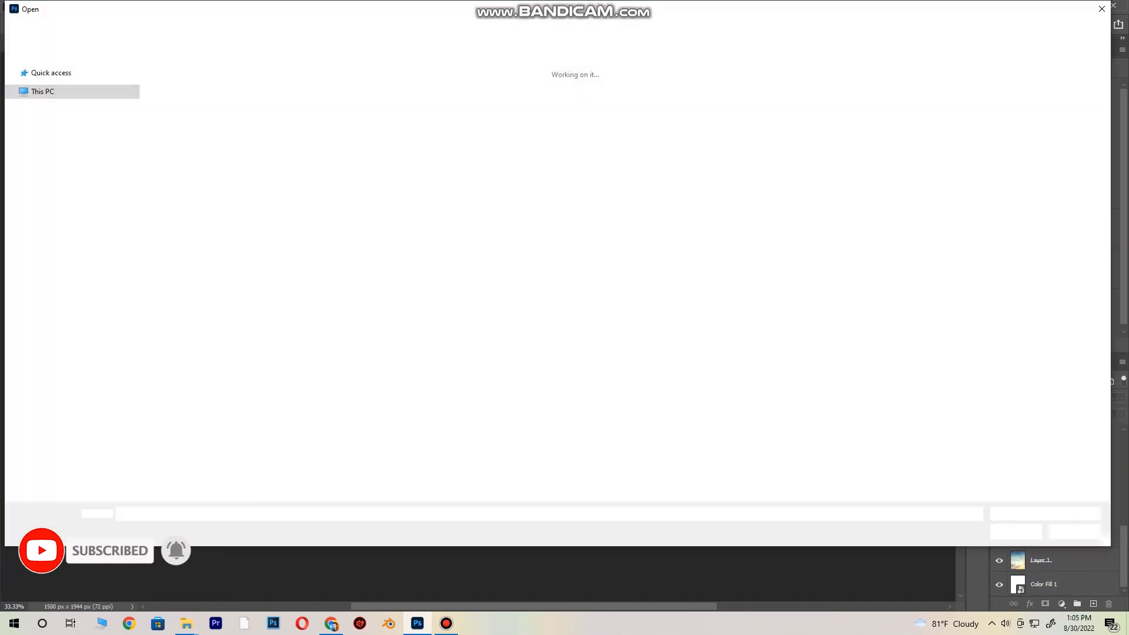
pyautogui.scroll(-8, 628, 347)
pyautogui.doubleClick(460, 97)
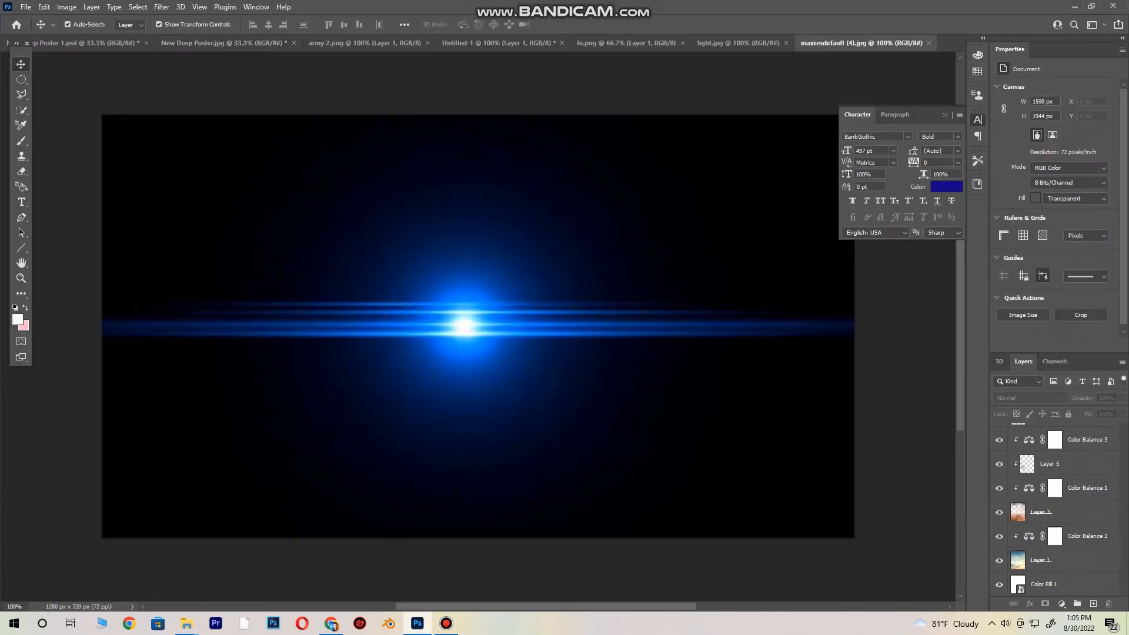
# - Copy the blue lens flare into the poster with a blend mode that drops out its black background
pyautogui.doubleClick(1050, 432)
pyautogui.press('Return')
pyautogui.moveTo(565, 316); pyautogui.dragTo(517, 200)
pyautogui.click(1028, 397)
pyautogui.click(1019, 413)
# - Scale the blue flare to about 1312 × 738 px at the title's base and duplicate it beside the man's hands
pyautogui.hotkey('ctrl', 't')
pyautogui.moveTo(641, 157); pyautogui.dragTo(647, 153)
pyautogui.press('Return')
pyautogui.moveTo(529, 327); pyautogui.dragTo(505, 317)
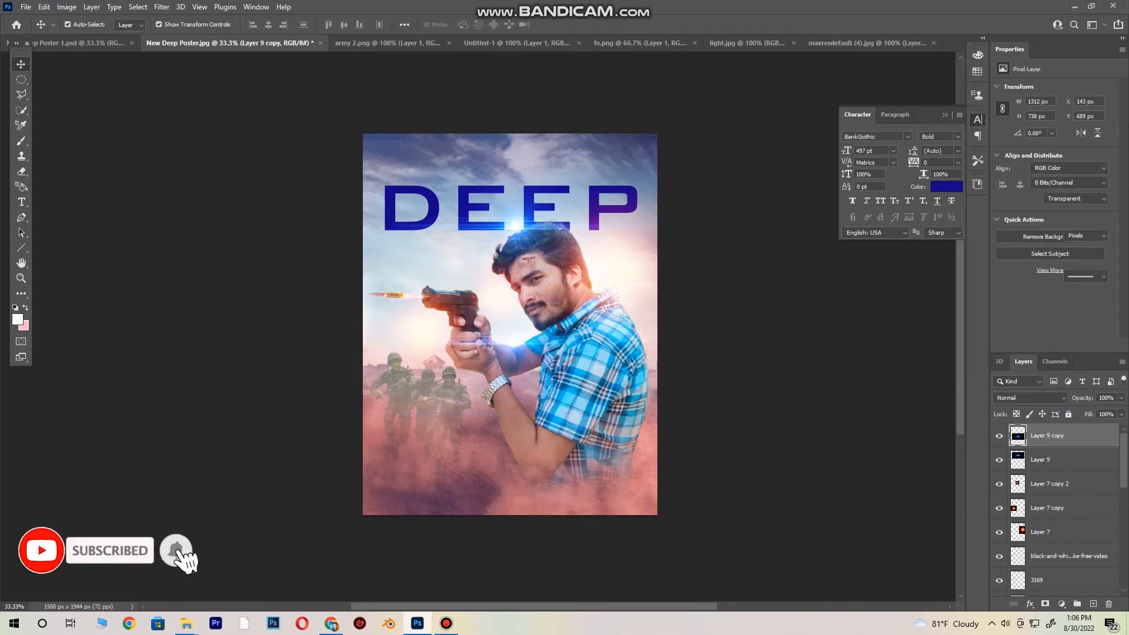
# - Try duplicating the orange glow layer and shifting the copy toward the poster's right edge
pyautogui.click(1052, 532)
pyautogui.click(1052, 508)
pyautogui.hotkey('ctrl', 'j')
pyautogui.moveTo(582, 320); pyautogui.dragTo(661, 309)
pyautogui.hotkey('ctrl', 'z')
pyautogui.keyDown('ctrl'); pyautogui.click(676, 309); pyautogui.keyUp('ctrl')
pyautogui.hotkey('ctrl', 'z')
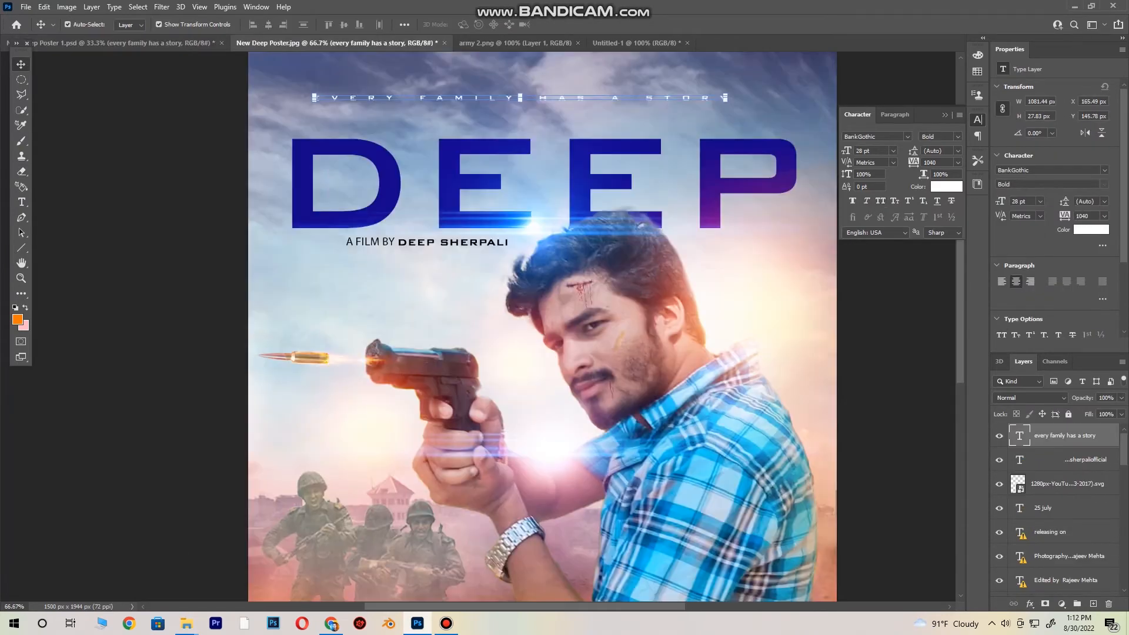
# - View the whole poster and switch to the Poster 1.psd document for comparison
pyautogui.press('Return')
pyautogui.hotkey('ctrl', '-')
pyautogui.hotkey('ctrl', 'shift', 'Tab')
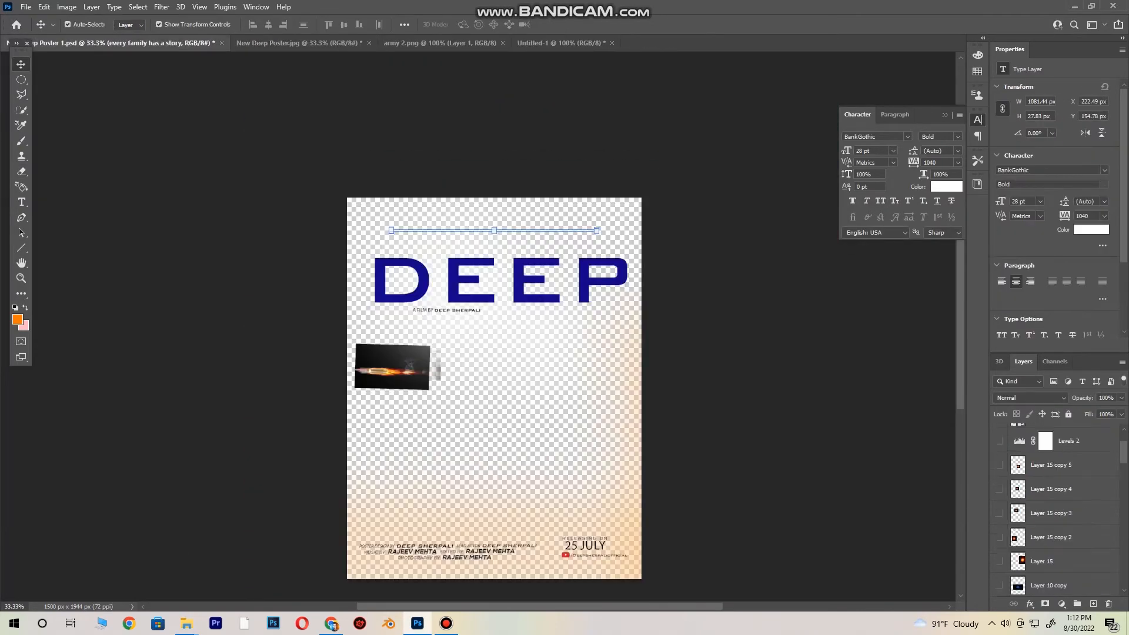
# - Return to the New Deep Poster document and adjust the poster's color balance
pyautogui.hotkey('ctrl', 'Tab')
pyautogui.moveTo(623, 187); pyautogui.dragTo(636, 181)
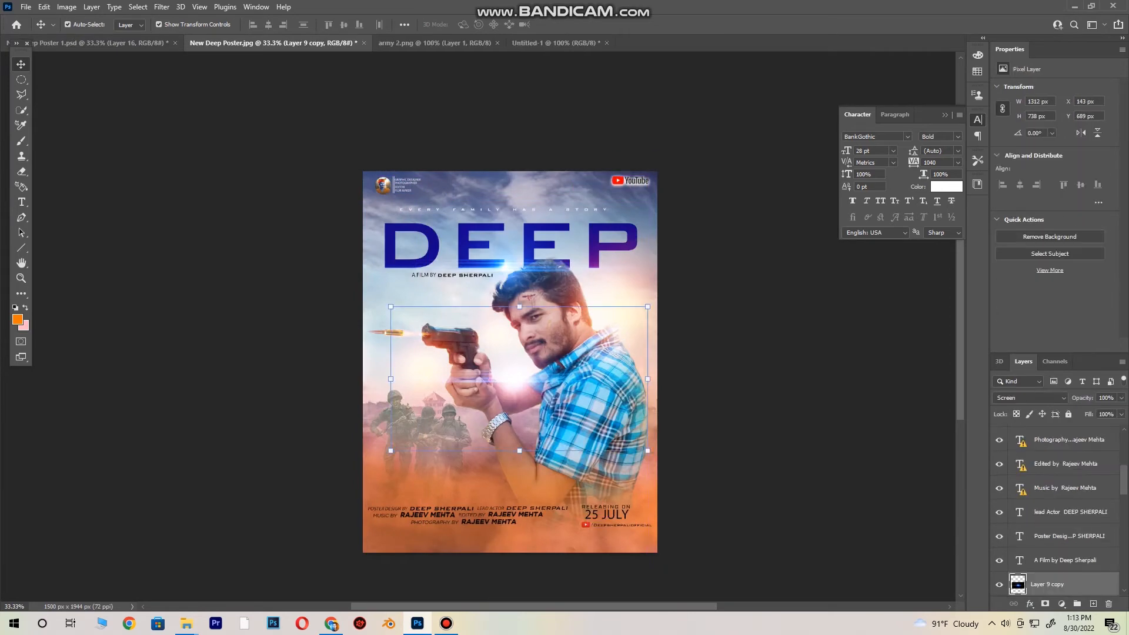
pyautogui.scroll(-3, 509, 365)
pyautogui.moveTo(1039, 154); pyautogui.dragTo(1009, 154)
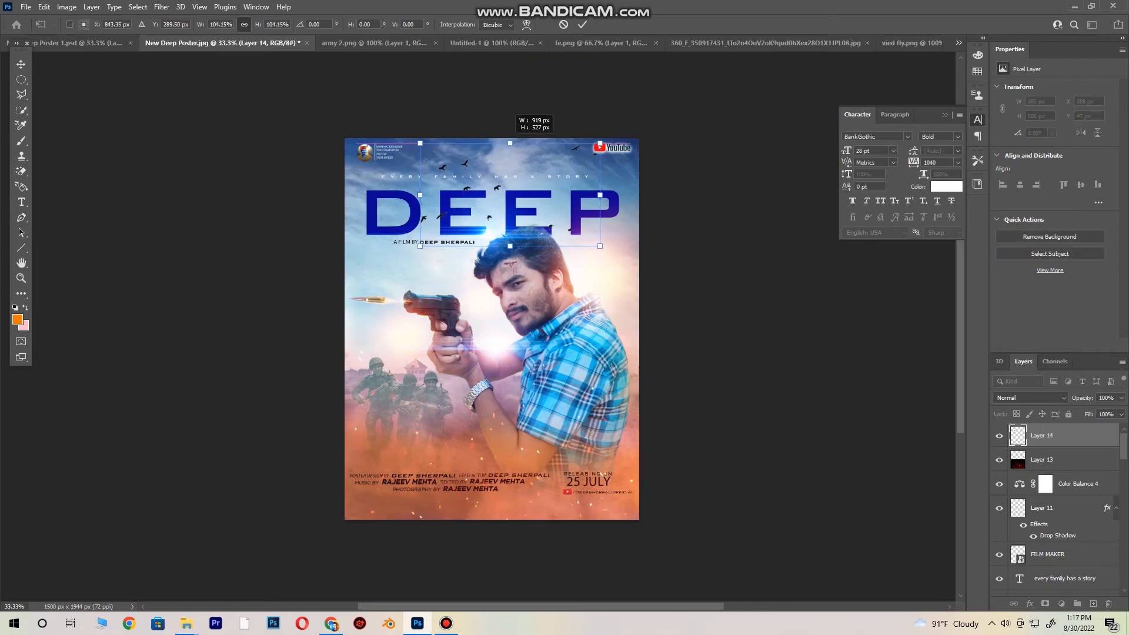
# - Scale the flying birds to about 883 × 506 px around the title and place their layer directly above Layer 6
pyautogui.press('Return')
pyautogui.moveTo(1037, 435); pyautogui.dragTo(1040, 604)
pyautogui.moveTo(599, 143); pyautogui.dragTo(592, 147)
pyautogui.moveTo(469, 157); pyautogui.dragTo(464, 156)
pyautogui.press('Return')
# - Apply a Motion Blur to the birds with angle 0° and distance 15 pixels
pyautogui.click(162, 7)
pyautogui.moveTo(176, 157)
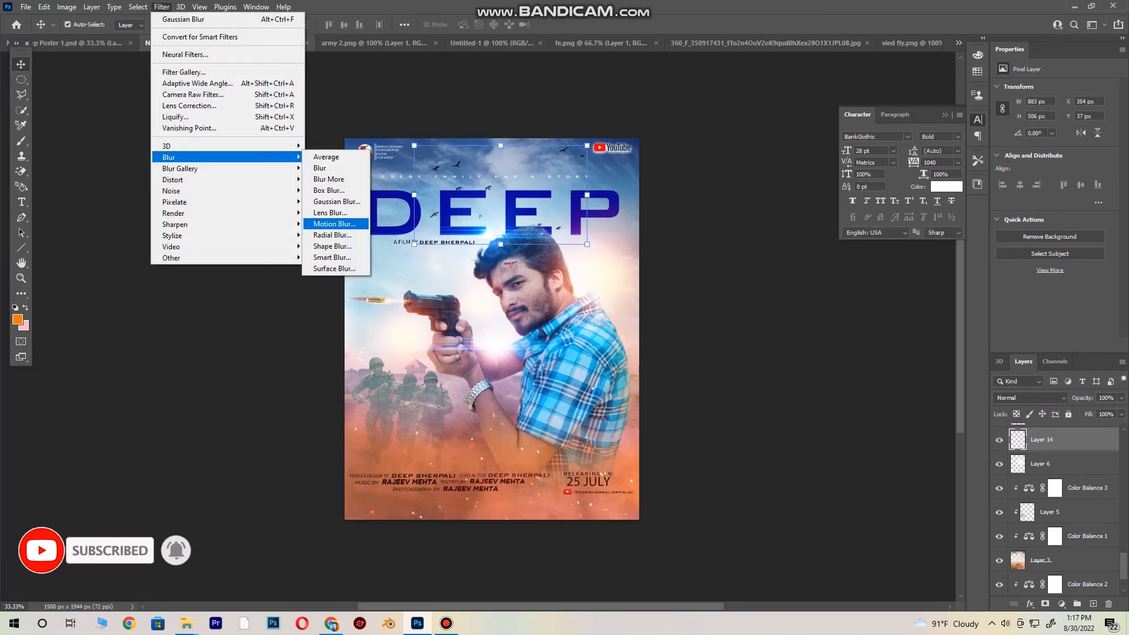
pyautogui.click(334, 223)
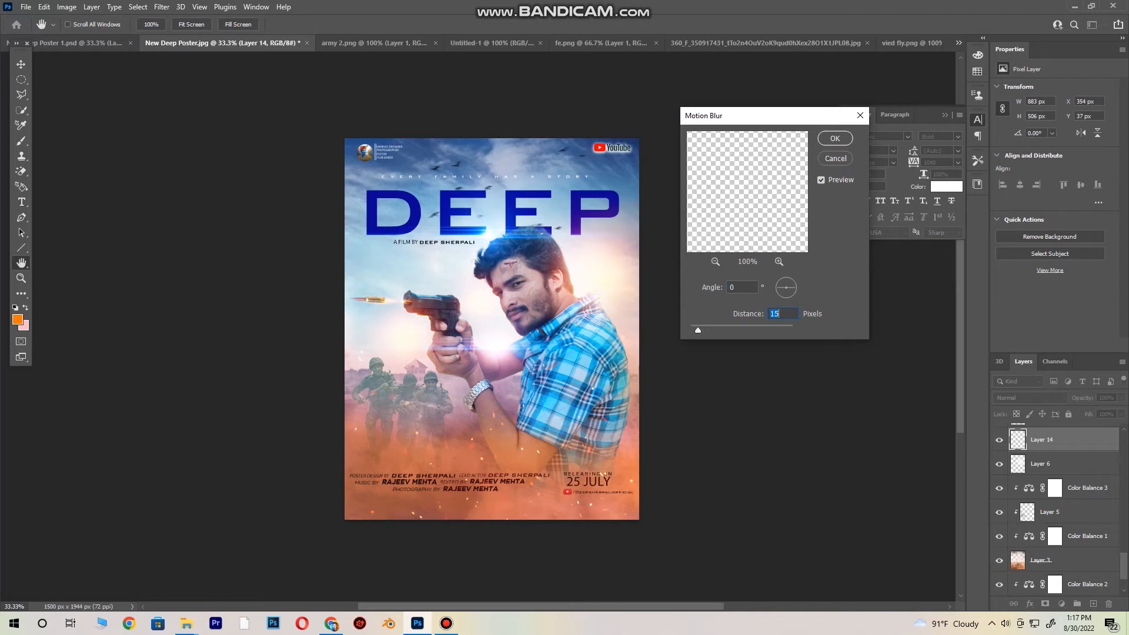
pyautogui.press('Return')
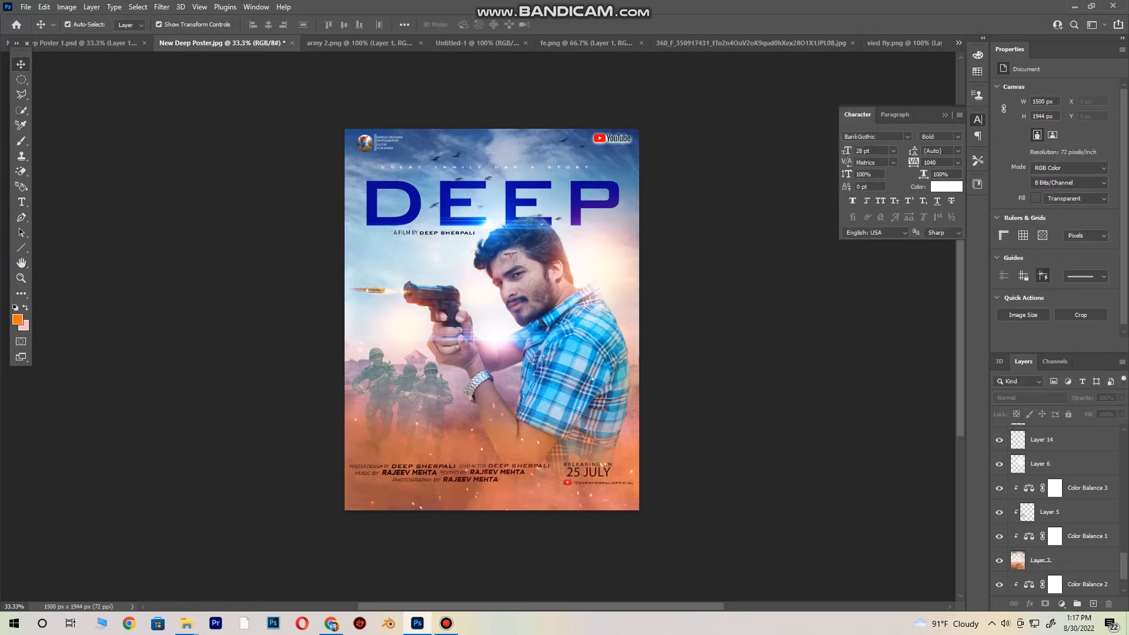
# - Compare the poster with the orange battlefield background layer hidden and shown
pyautogui.scroll(-1, 491, 329)
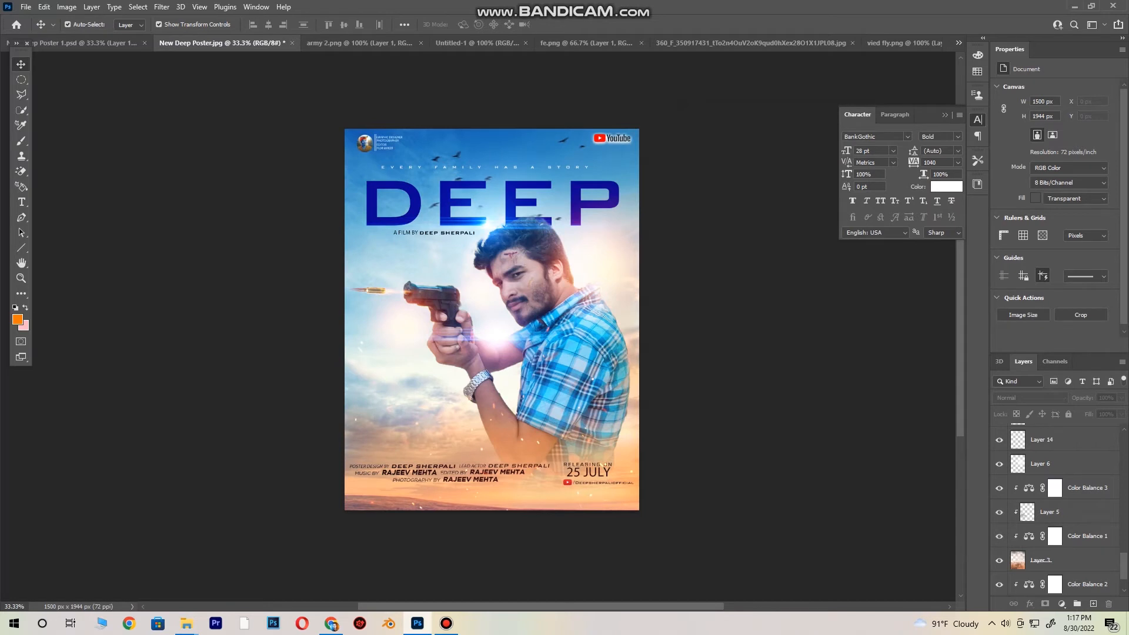
pyautogui.click(999, 561)
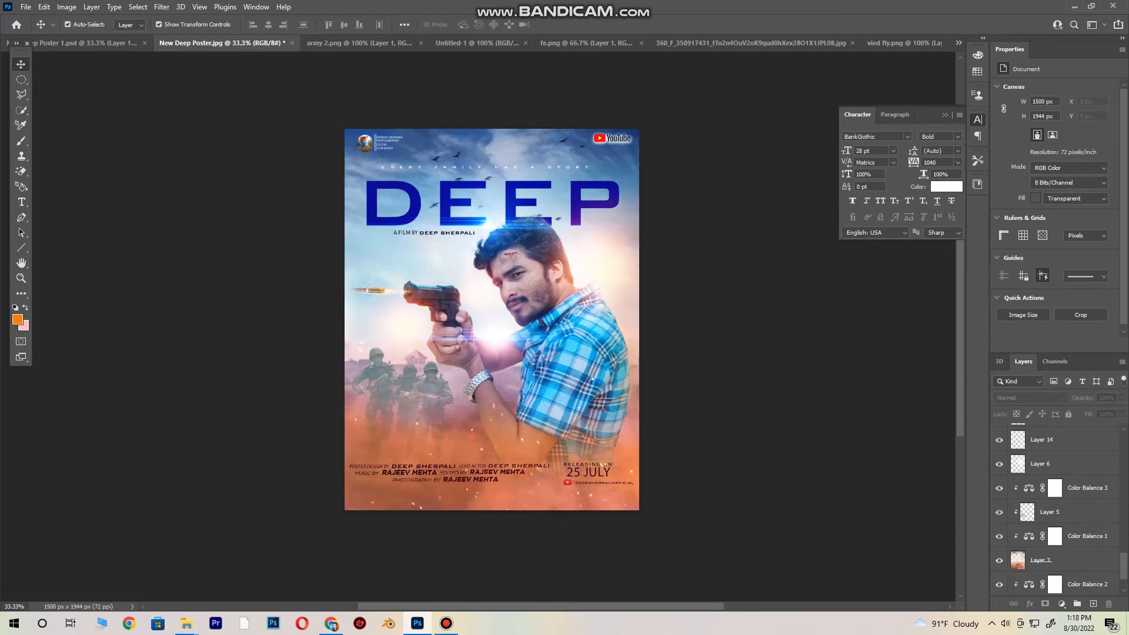
pyautogui.scroll(-2, 1055, 512)
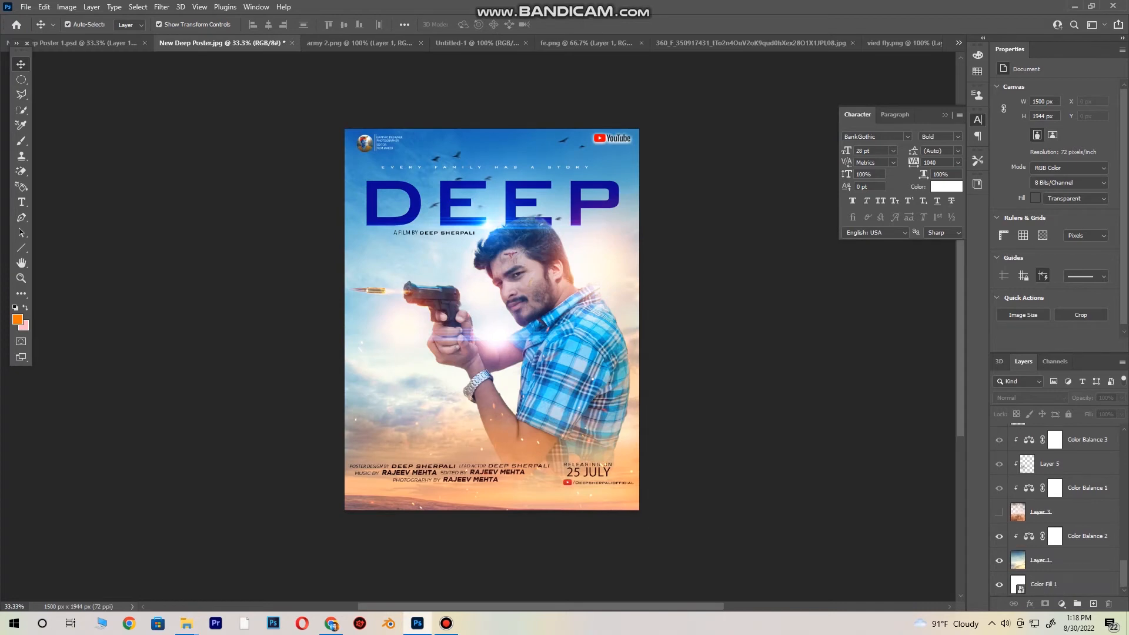
pyautogui.scroll(2, 1055, 511)
pyautogui.click(998, 536)
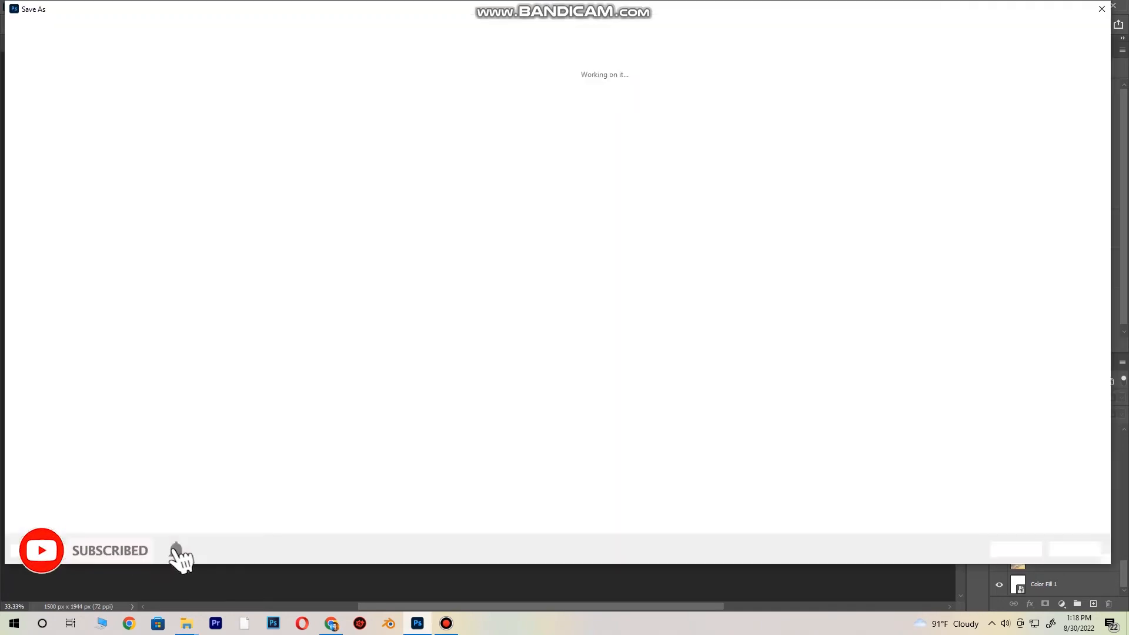
# - Save the poster as the Photoshop file movie poster 2 on the New Volume (E:) drive
pyautogui.click(61, 275)
pyautogui.click(108, 470)
pyautogui.write('youtu')
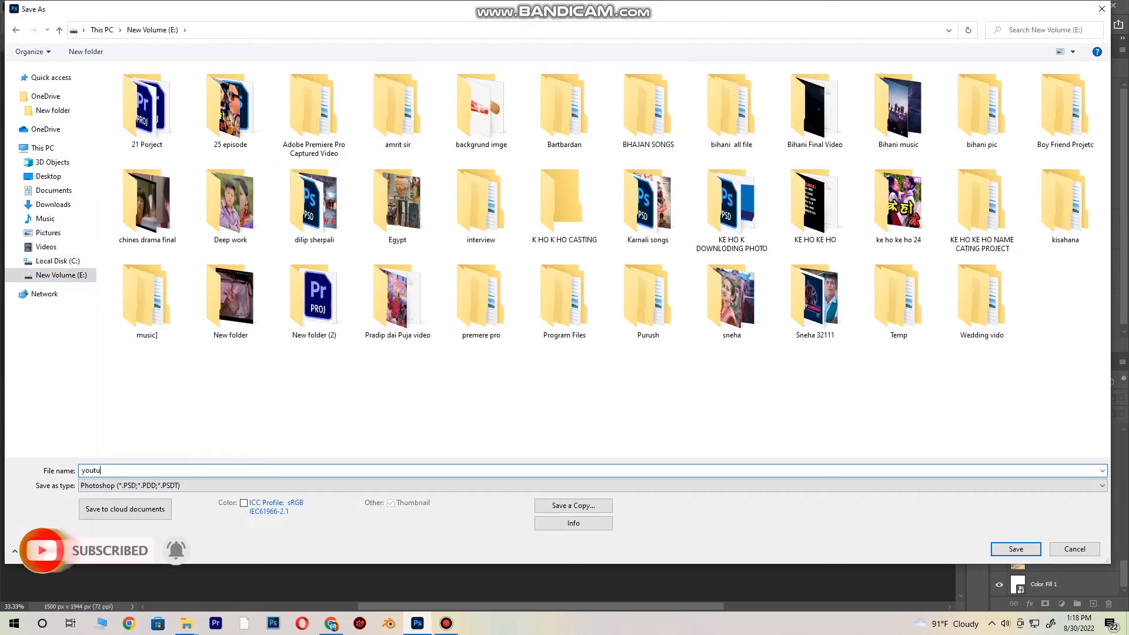
pyautogui.write('b')
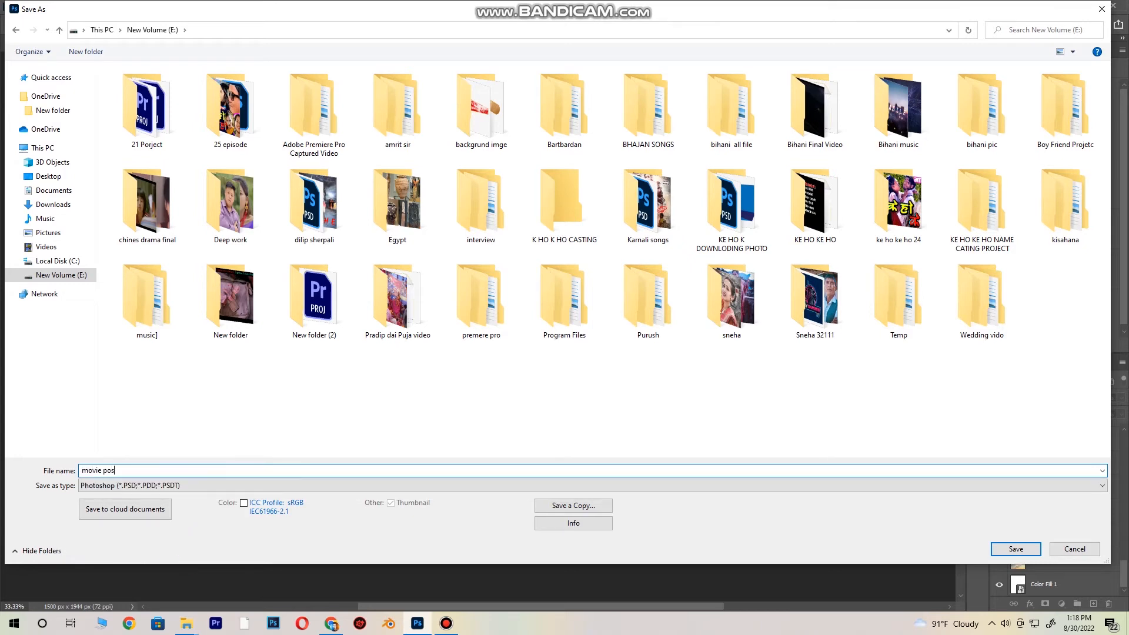
pyautogui.press('Return')
pyautogui.press('Return')
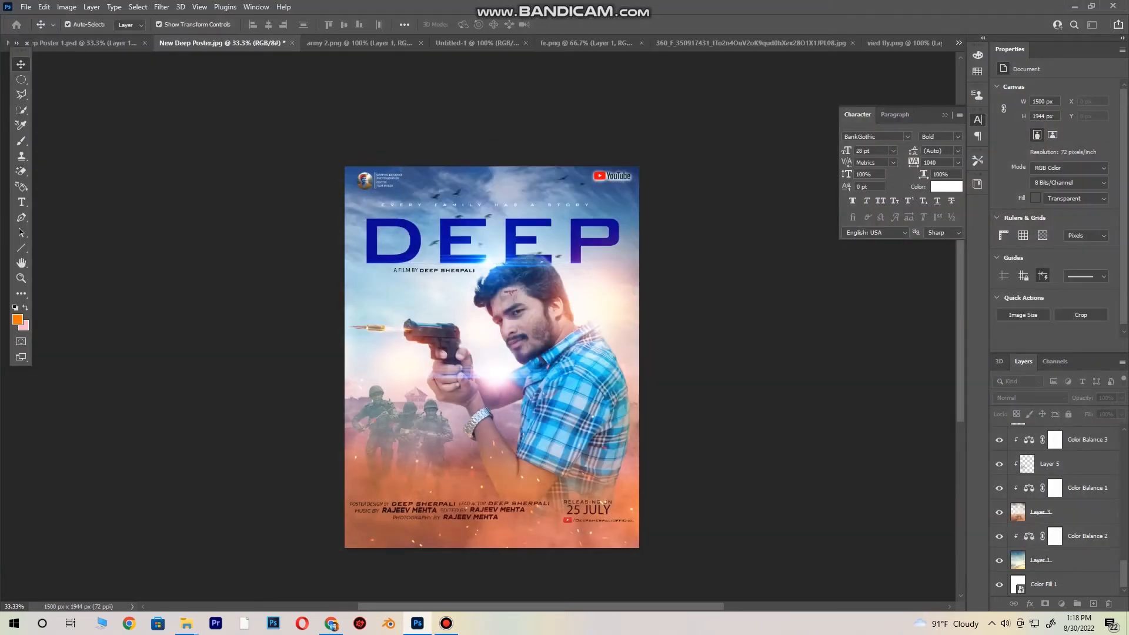
# - Add a Levels adjustment layer above all other layers and raise its black input level to deepen the shadows
pyautogui.scroll(5, 1058, 500)
pyautogui.click(1061, 604)
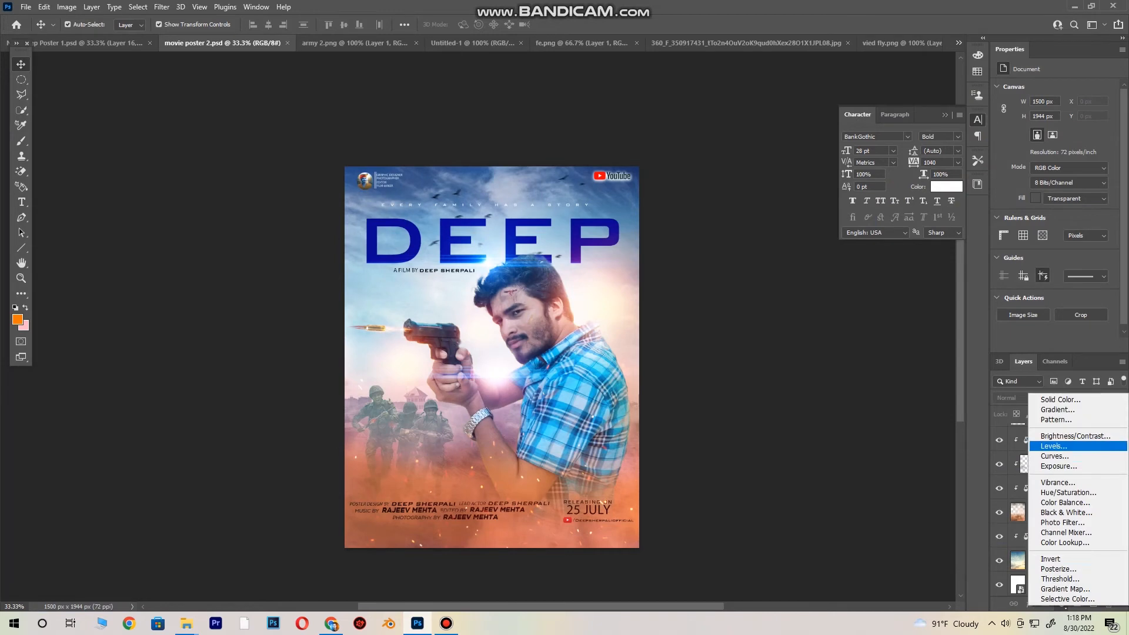
pyautogui.click(1052, 452)
pyautogui.moveTo(1111, 208)
pyautogui.mouseDown()
pyautogui.moveTo(1101, 208)
pyautogui.moveTo(1113, 207)
pyautogui.mouseUp()
pyautogui.moveTo(1014, 207); pyautogui.dragTo(1013, 208)
pyautogui.moveTo(1112, 174)
pyautogui.mouseDown()
pyautogui.moveTo(1087, 173)
pyautogui.moveTo(1112, 173)
pyautogui.mouseUp()
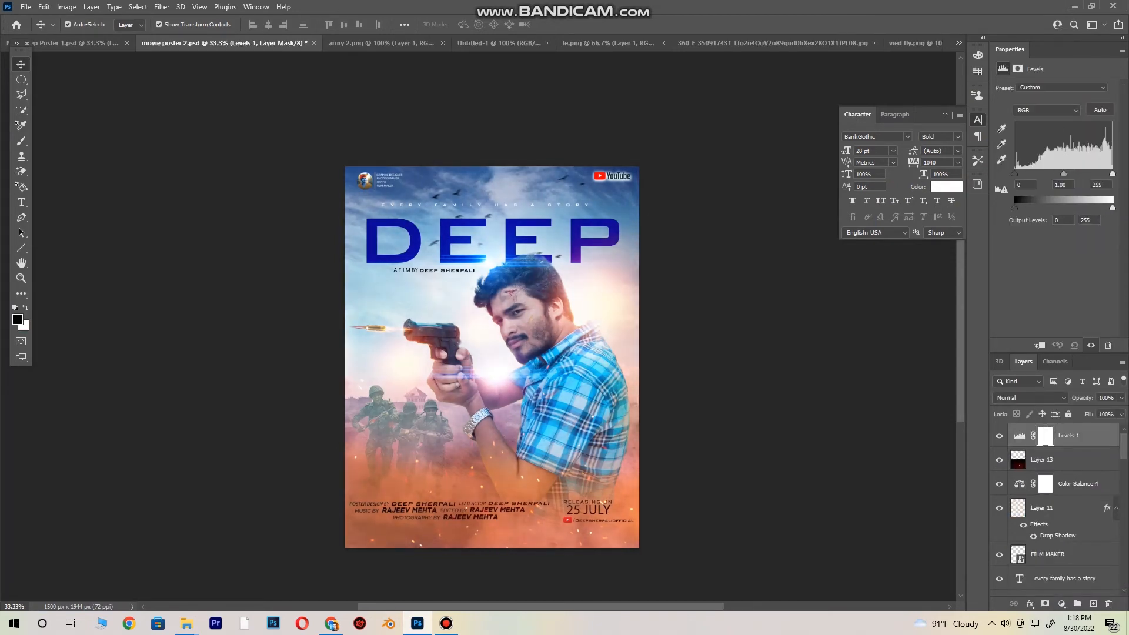
pyautogui.moveTo(1014, 174)
pyautogui.mouseDown()
pyautogui.moveTo(1063, 173)
pyautogui.moveTo(1024, 173)
pyautogui.mouseUp()
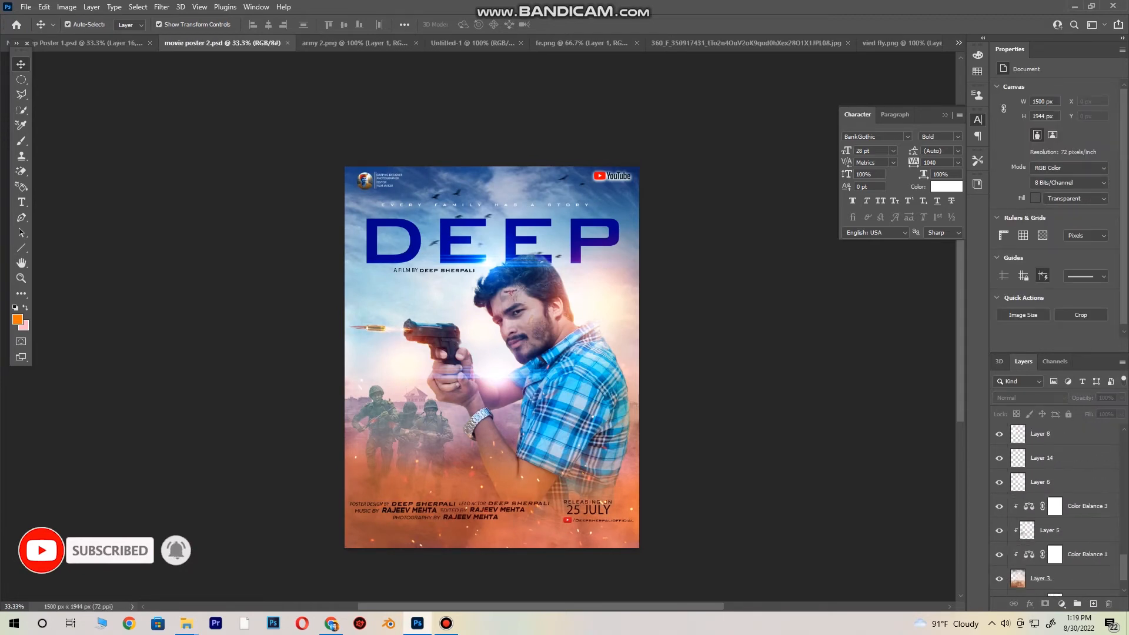
# - Flatten the poster into a single image and convert the background into the regular layer Layer 0
pyautogui.rightClick(1052, 512)
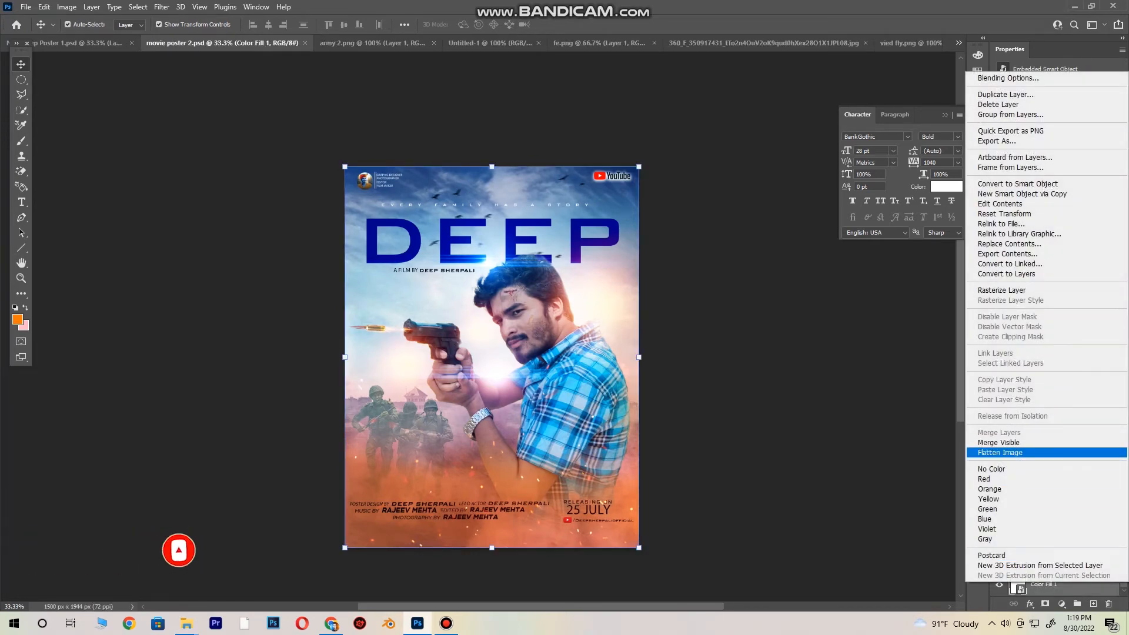
pyautogui.click(999, 452)
pyautogui.doubleClick(1052, 436)
pyautogui.click(659, 183)
pyautogui.click(659, 184)
pyautogui.click(162, 7)
pyautogui.click(162, 7)
pyautogui.click(1052, 435)
# - Start the Camera Raw Filter on the flattened poster and set Temperature to +3
pyautogui.click(162, 7)
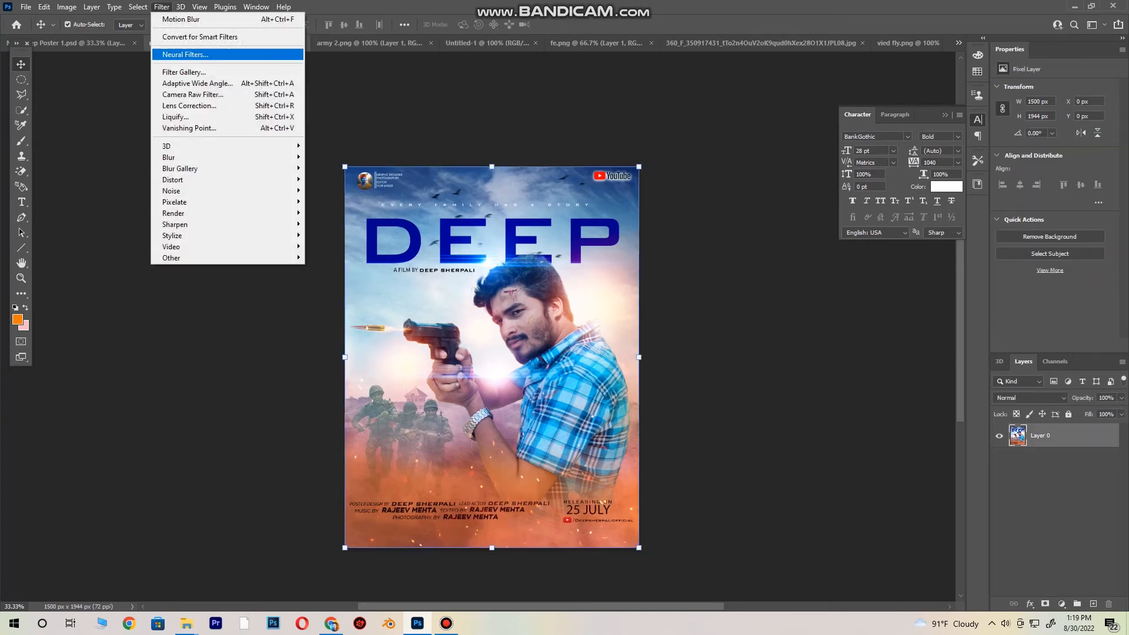
pyautogui.click(192, 94)
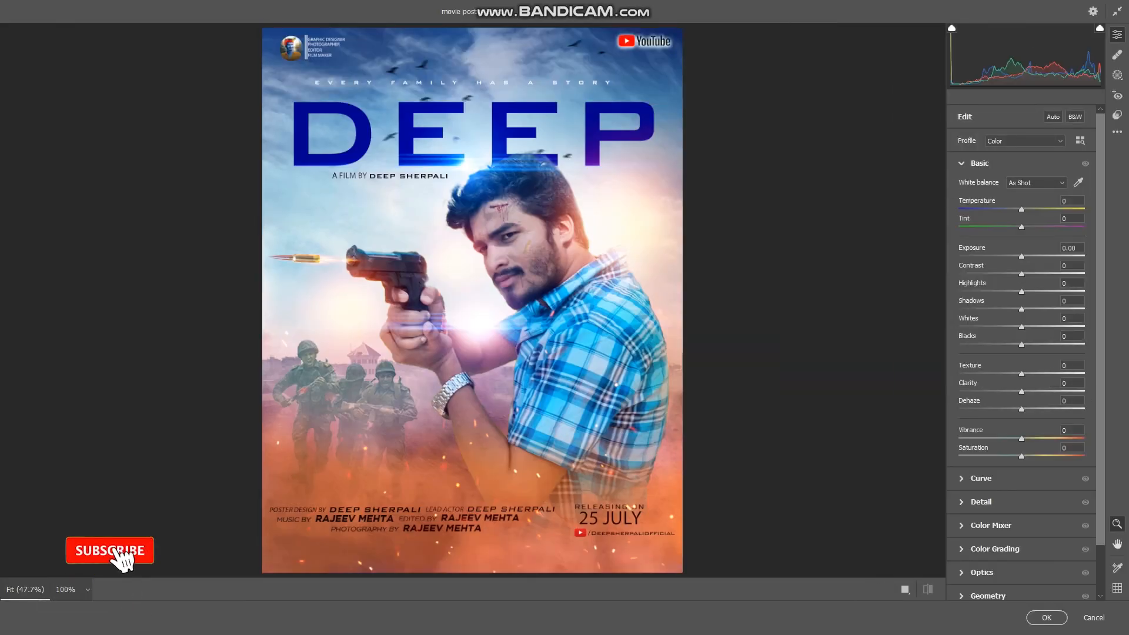
pyautogui.hotkey('ctrl', 'alt', '0')
pyautogui.hotkey('ctrl', '0')
pyautogui.press('Up')
pyautogui.press('Up')
pyautogui.press('Up')
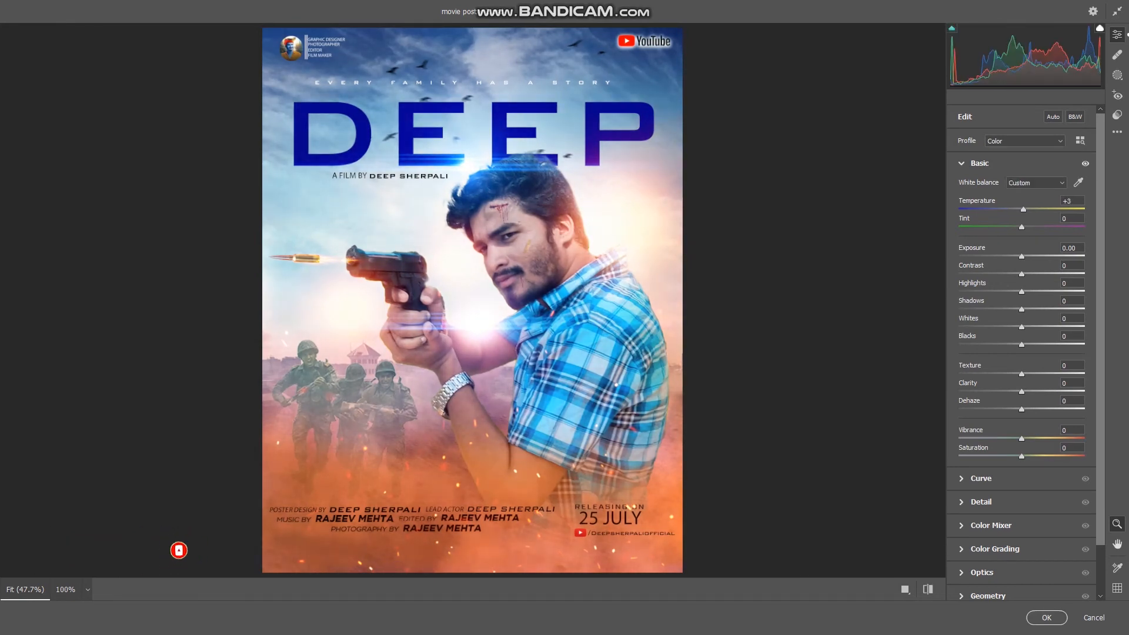
# - Set Contrast to +12, Highlights to −31, Shadows to −13, Whites to +29 and Blacks to −10
pyautogui.press('Tab')
pyautogui.press('Tab')
pyautogui.press('Tab')
pyautogui.write('22')
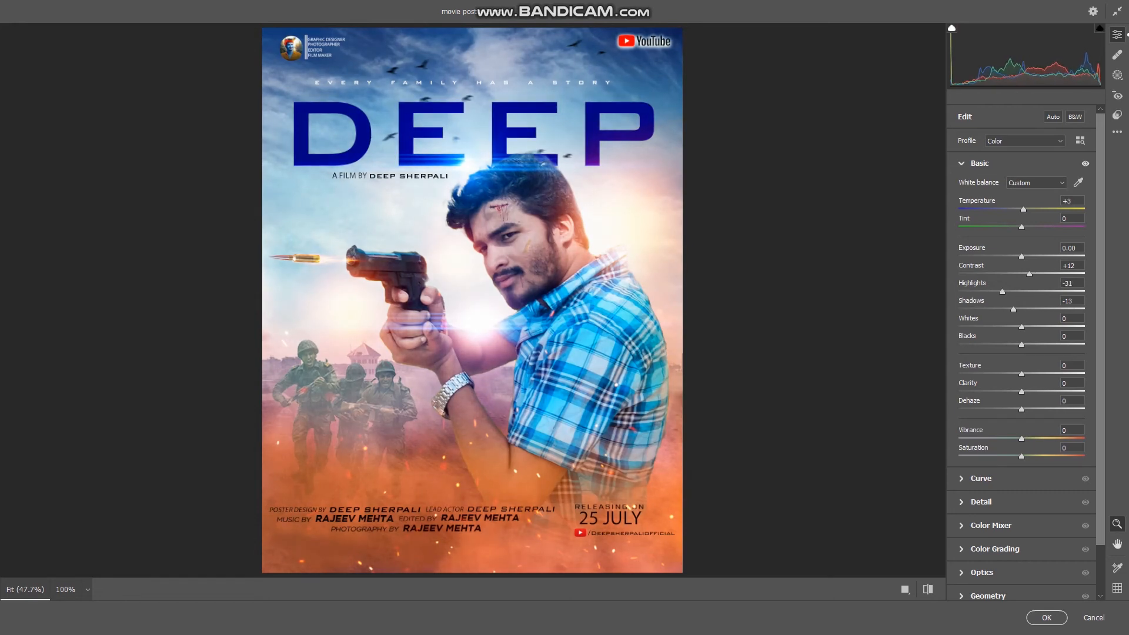
pyautogui.write('16')
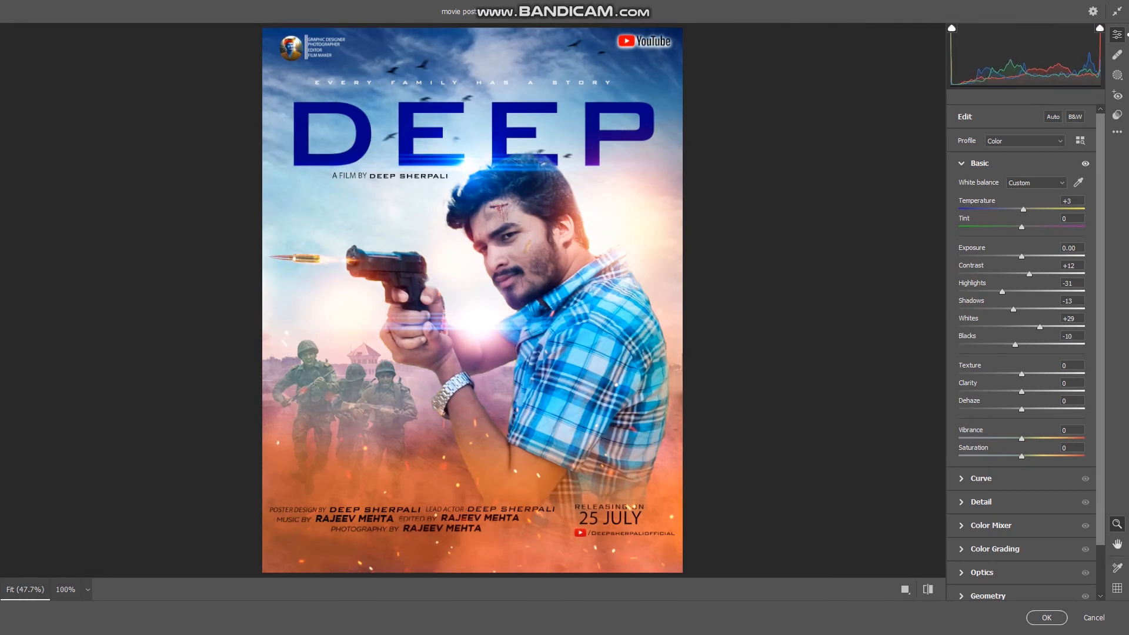
# - Set Blacks to −7, Texture to +7, Clarity to +14 and Vibrance to −6
pyautogui.scroll(-1, 1021, 353)
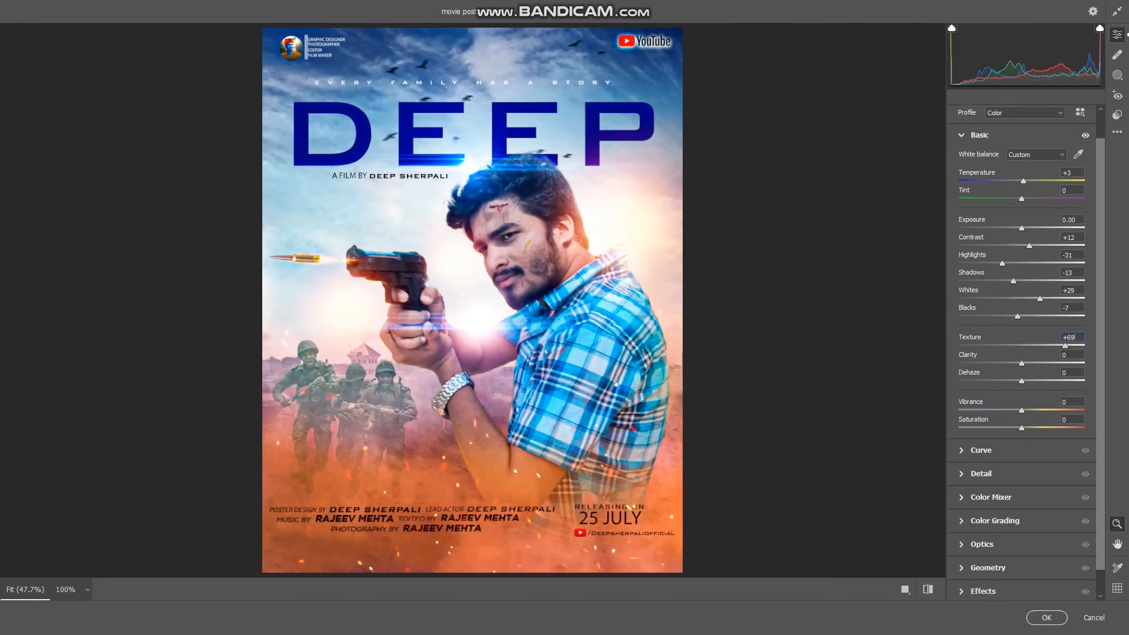
pyautogui.press('Tab')
pyautogui.press('Up')
pyautogui.write('11')
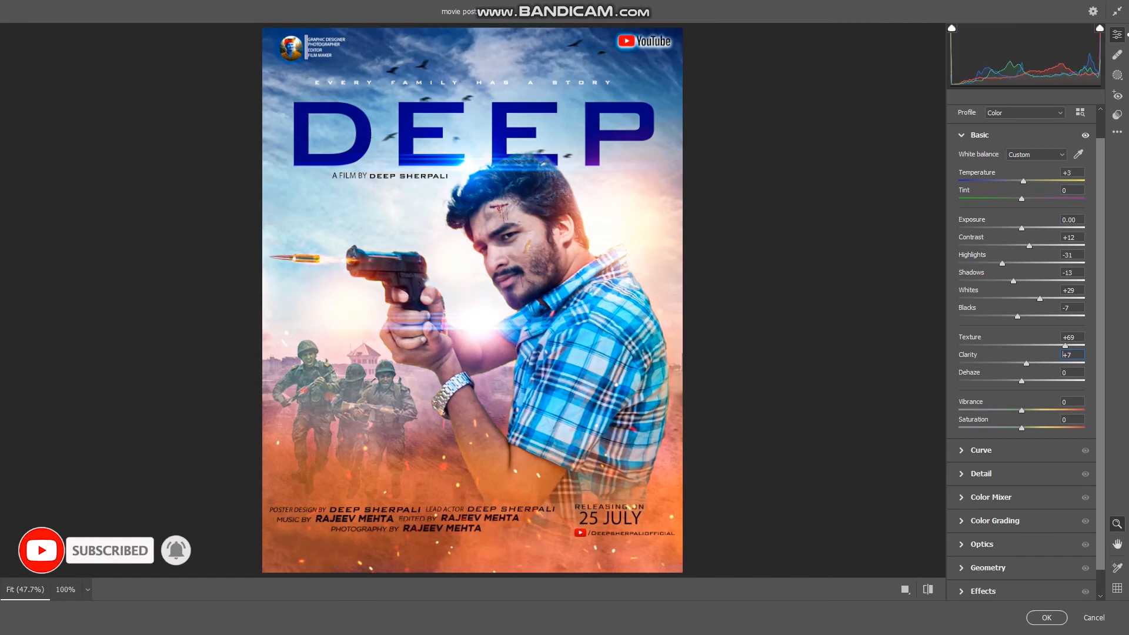
pyautogui.press('Down')
pyautogui.press('Down')
pyautogui.press('Down')
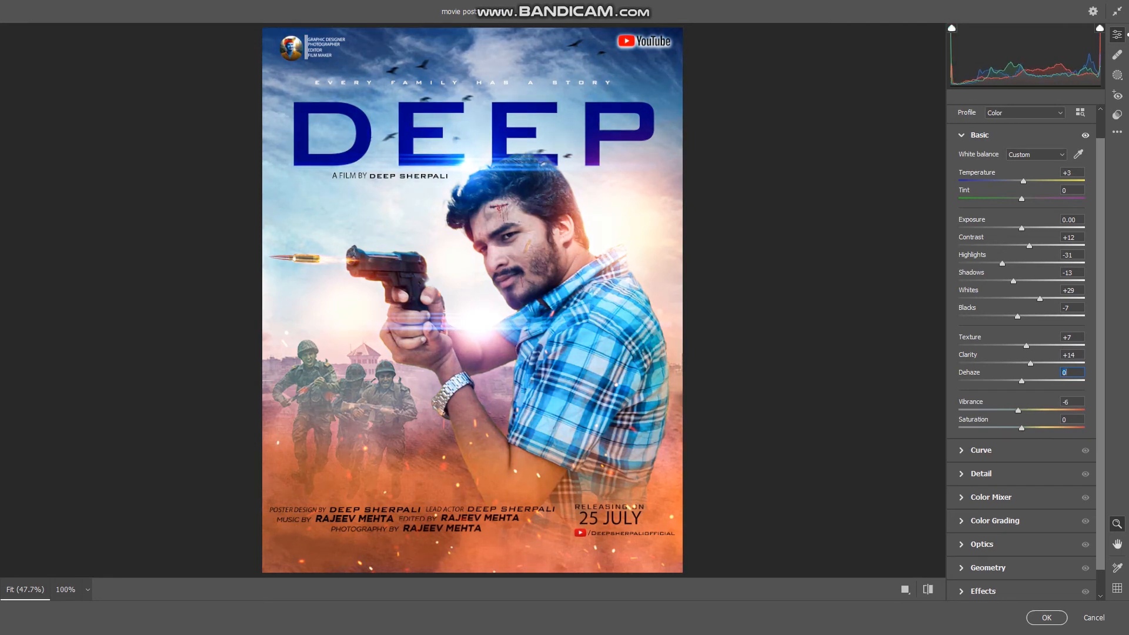
# - Set Sharpening to 77, Noise Reduction to 14 and Color Noise Reduction to 29
pyautogui.click(981, 474)
pyautogui.moveTo(959, 239); pyautogui.dragTo(1006, 239)
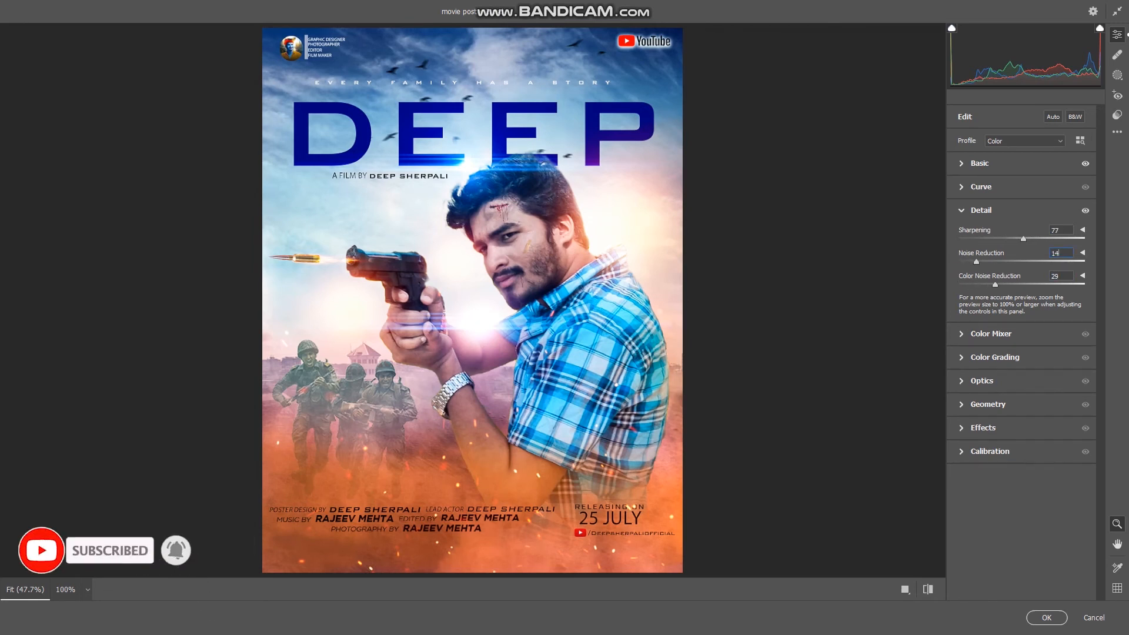
# - Set the color luminance of Reds to −27, Oranges to −21, Yellows to +19, Blues to −29 and Purples to −8
pyautogui.click(990, 333)
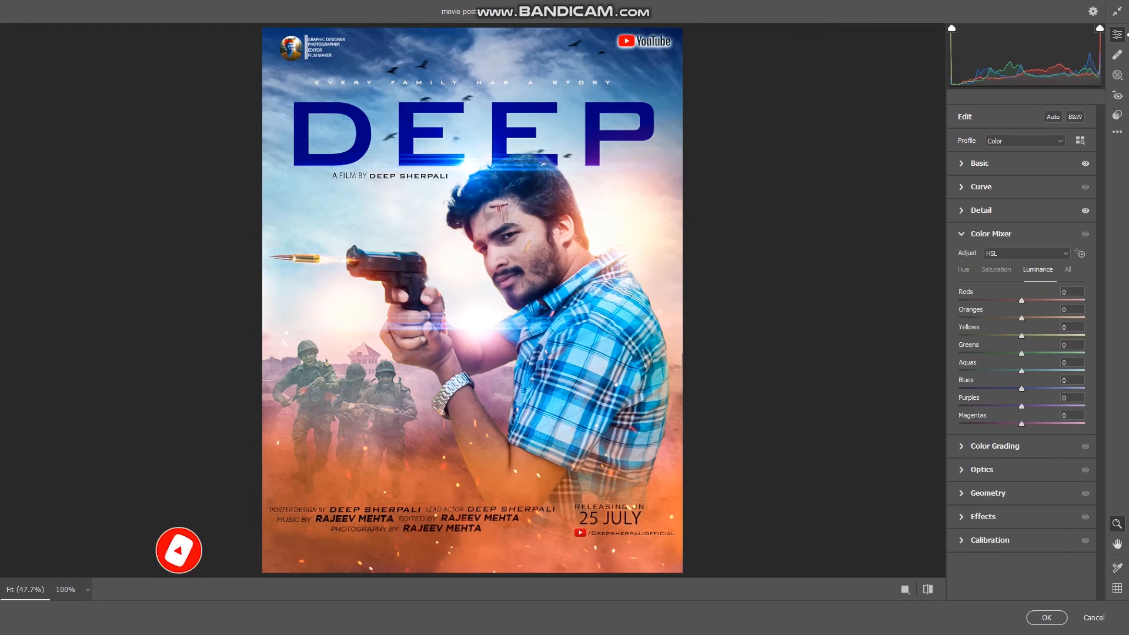
pyautogui.moveTo(1021, 389); pyautogui.dragTo(1002, 389)
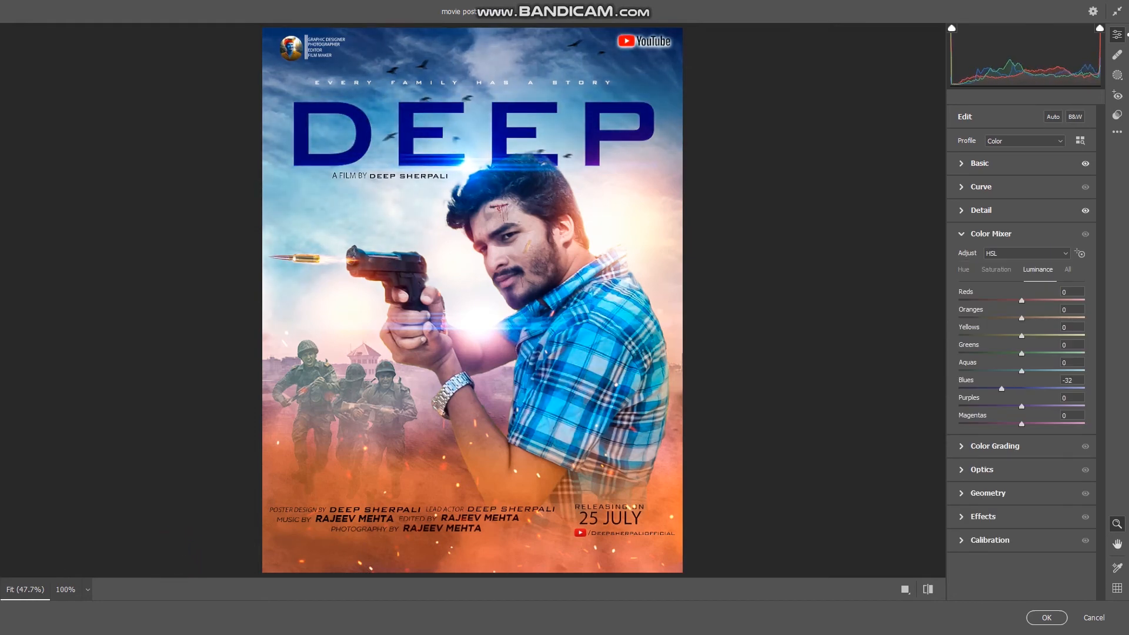
pyautogui.moveTo(1023, 335); pyautogui.dragTo(1018, 335)
pyautogui.moveTo(1021, 318); pyautogui.dragTo(1004, 300)
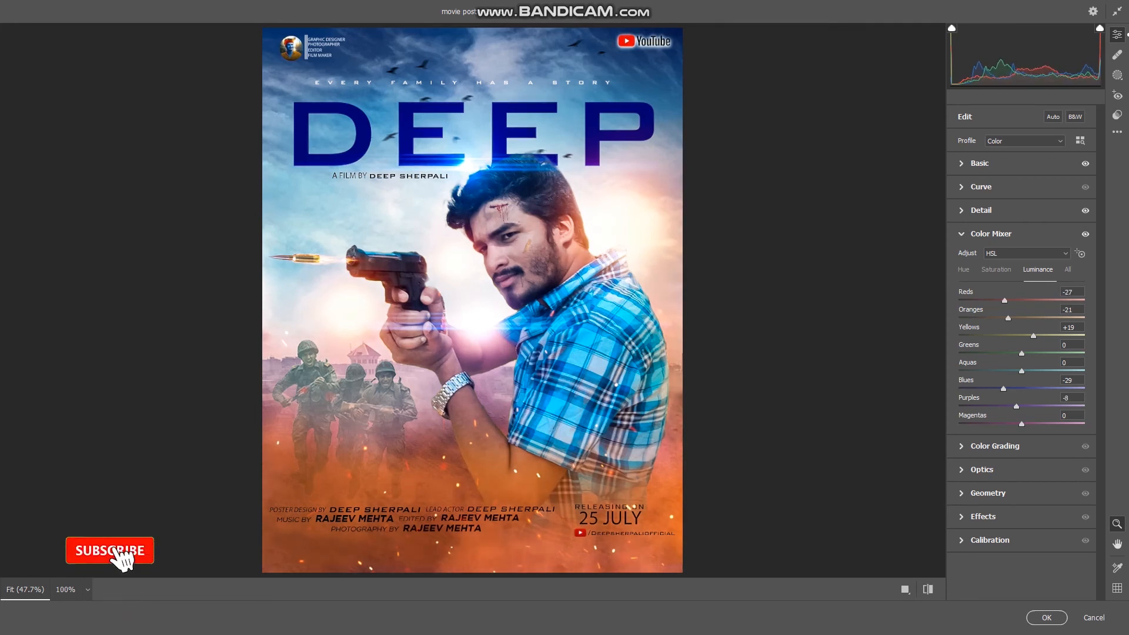
pyautogui.press('Up')
pyautogui.press('Up')
# - Set the color saturation of Reds to −26, Oranges to +35, Yellows to −10, Aquas to +9 and Blues to −23
pyautogui.click(996, 269)
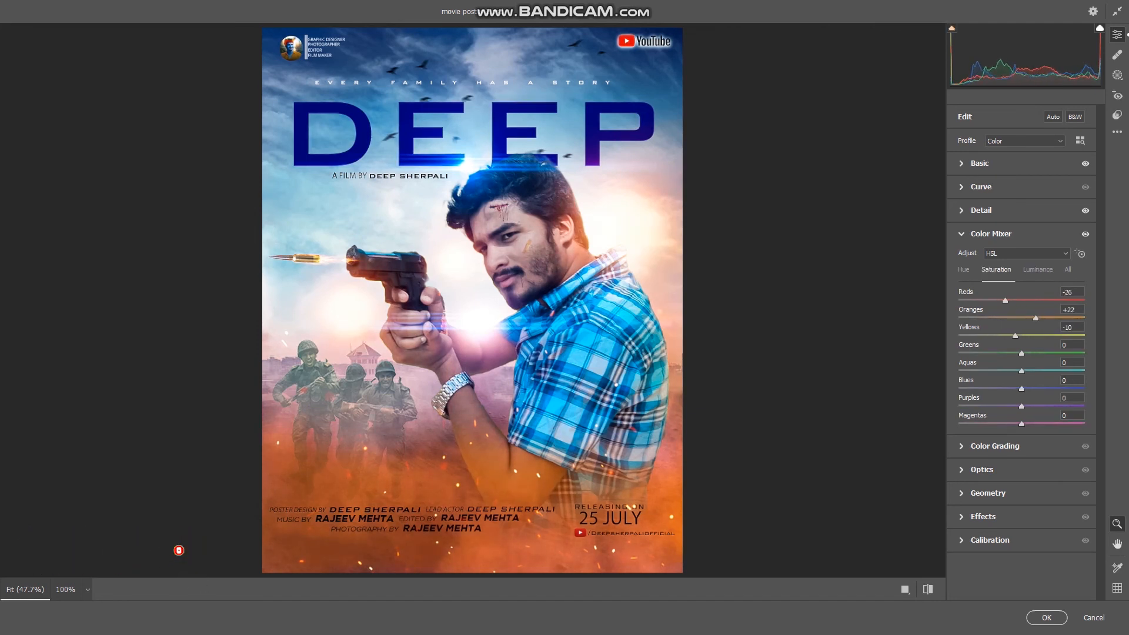
pyautogui.press('Down')
pyautogui.press('Down')
pyautogui.press('Down')
pyautogui.press('Down')
pyautogui.press('Down')
pyautogui.press('Down')
pyautogui.press('Down')
pyautogui.press('Down')
pyautogui.press('Down')
pyautogui.press('Down')
pyautogui.press('Down')
pyautogui.press('Down')
pyautogui.press('Down')
pyautogui.press('Down')
pyautogui.press('Down')
pyautogui.press('Down')
pyautogui.press('Down')
pyautogui.press('Down')
pyautogui.press('Down')
pyautogui.press('Down')
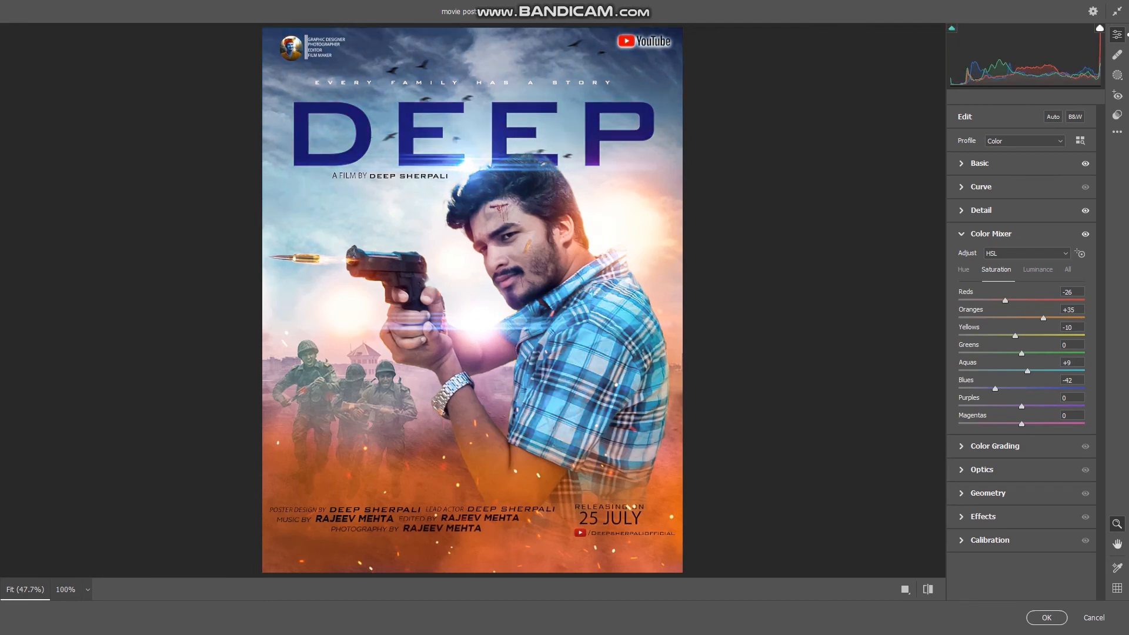
pyautogui.press('Down')
pyautogui.press('Down')
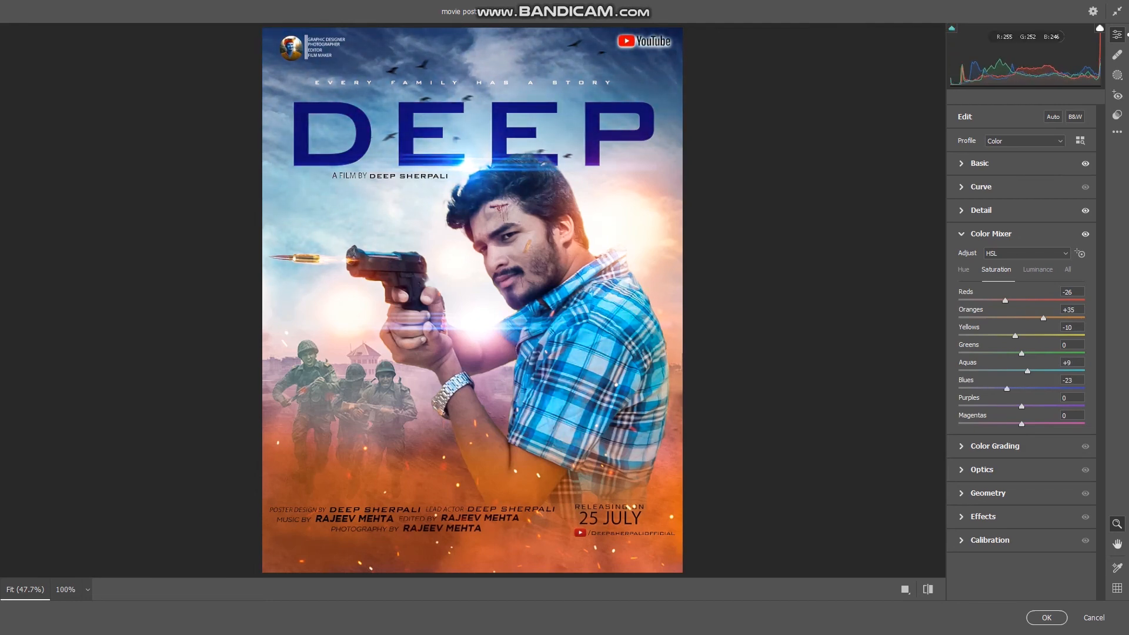
# - Darken the poster's edges with slight negative Vignetting and apply the Camera Raw adjustments
pyautogui.click(982, 517)
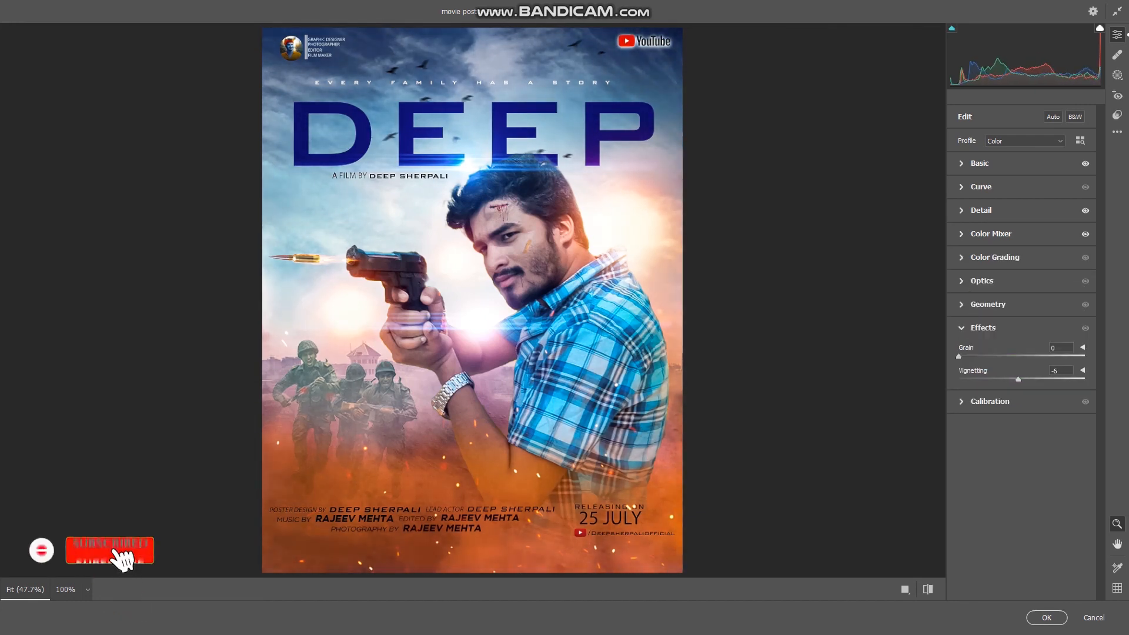
pyautogui.press('Down')
pyautogui.press('Down')
pyautogui.press('Down')
pyautogui.press('Down')
pyautogui.press('Down')
pyautogui.press('Down')
pyautogui.press('Return')
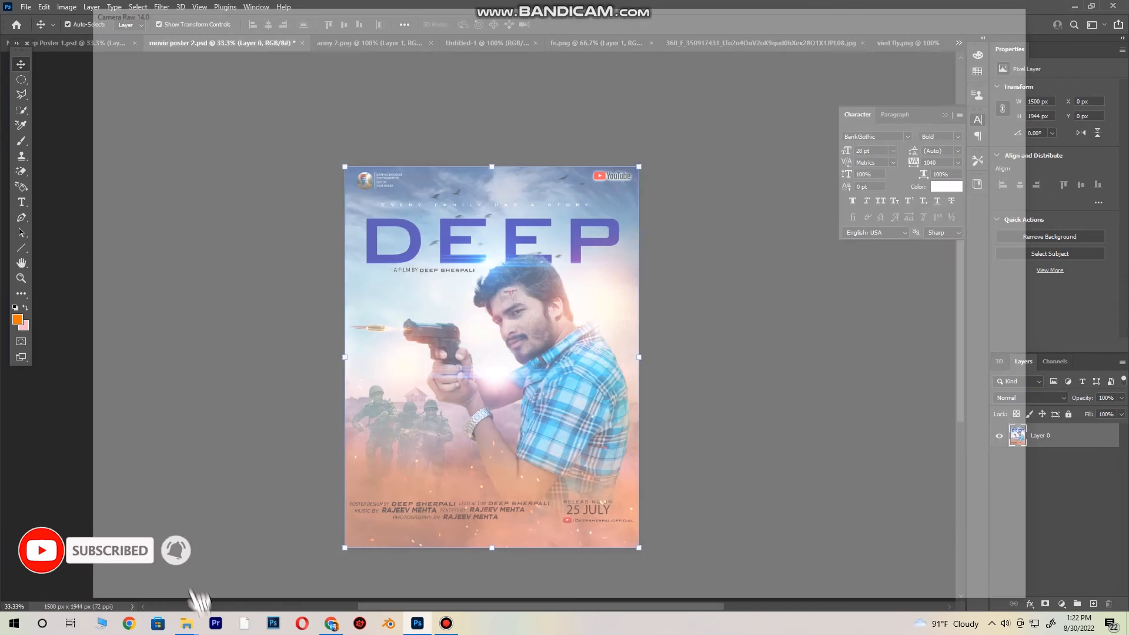
# - Compare the poster before and after the Camera Raw adjustments and examine it at smaller and larger view sizes
pyautogui.hotkey('ctrl', 'z')
pyautogui.hotkey('ctrl', 'shift', 'z')
pyautogui.hotkey('ctrl', 'z')
pyautogui.hotkey('ctrl', 'shift', 'z')
pyautogui.press('z')
pyautogui.hotkey('ctrl', '-')
pyautogui.scroll(-6, 511, 406)
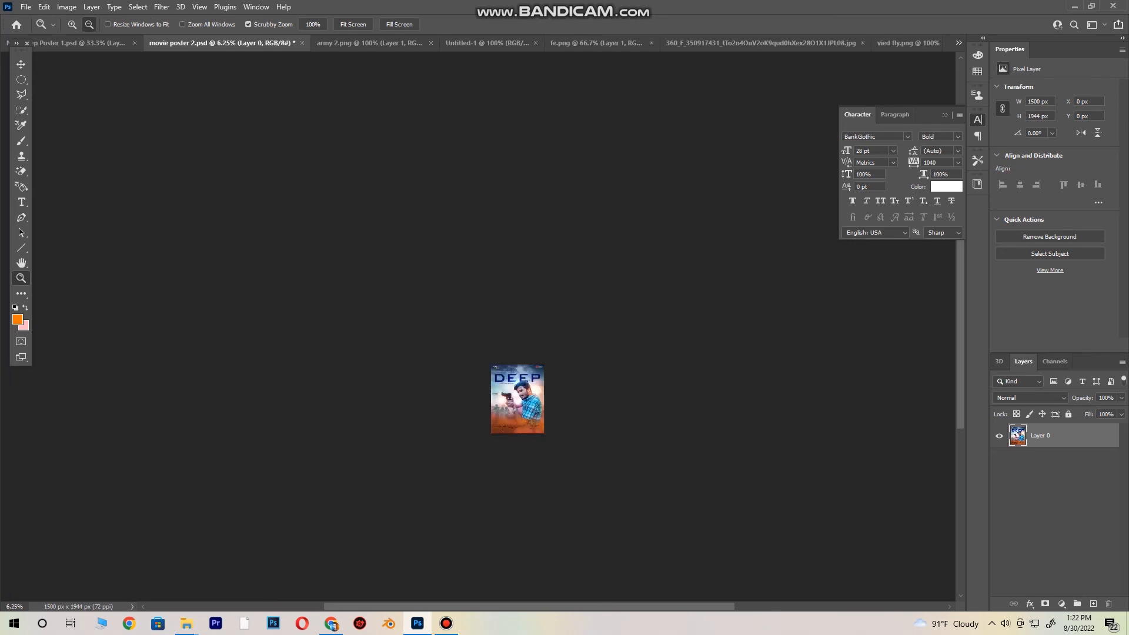
pyautogui.scroll(8, 510, 393)
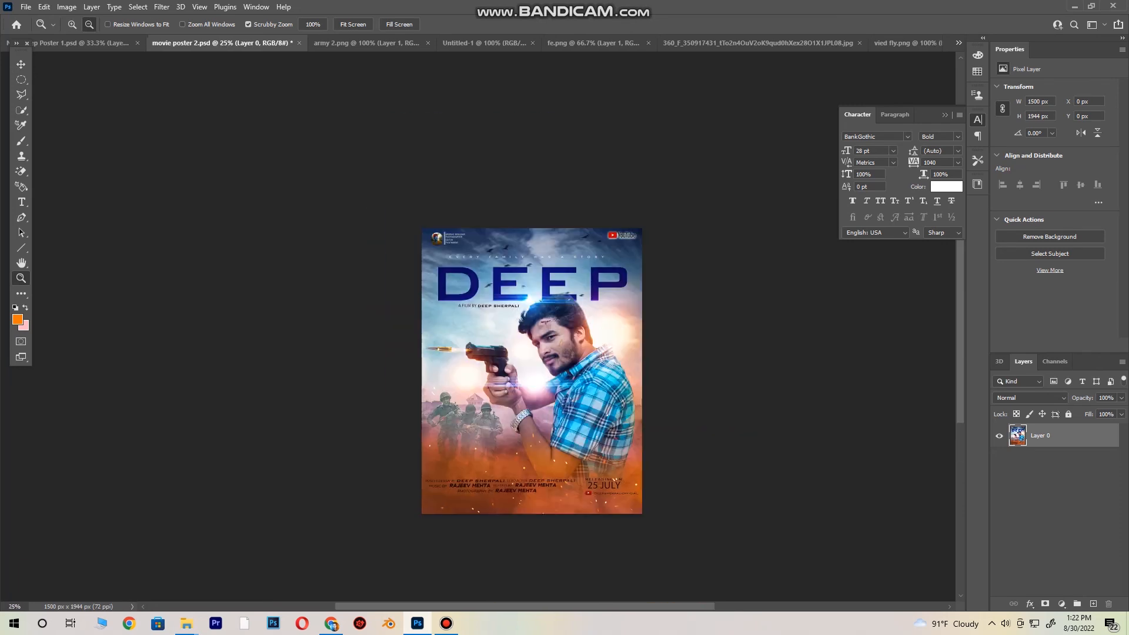
# - Examine the color-graded poster close up and as a whole, and deselect the poster layer
pyautogui.scroll(-4, 510, 329)
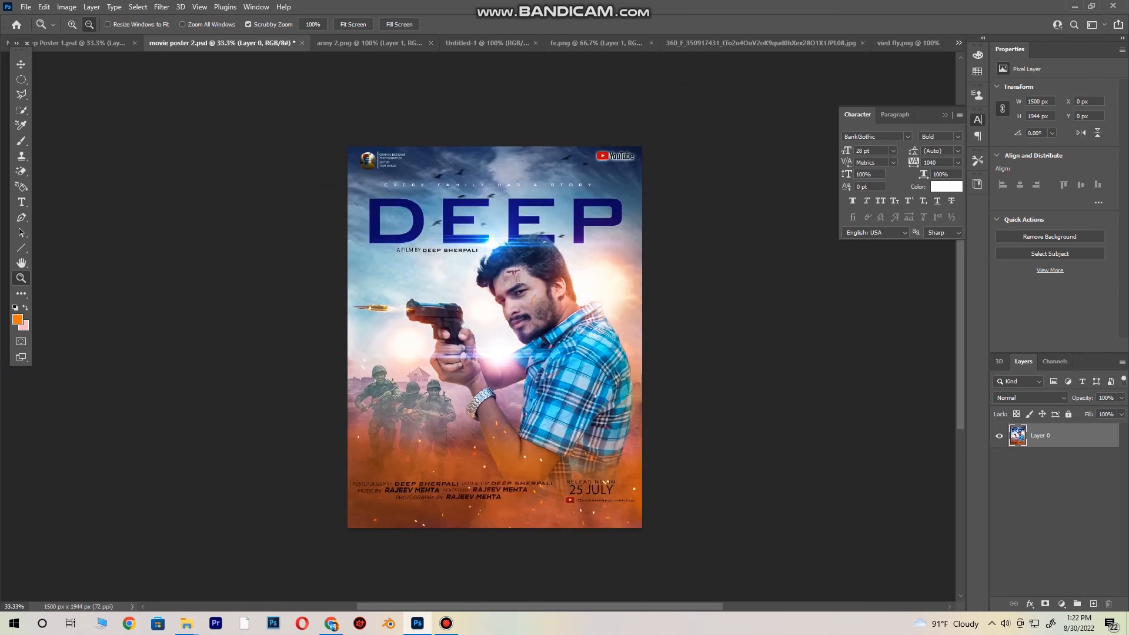
pyautogui.scroll(4, 510, 329)
pyautogui.scroll(-1, 477, 326)
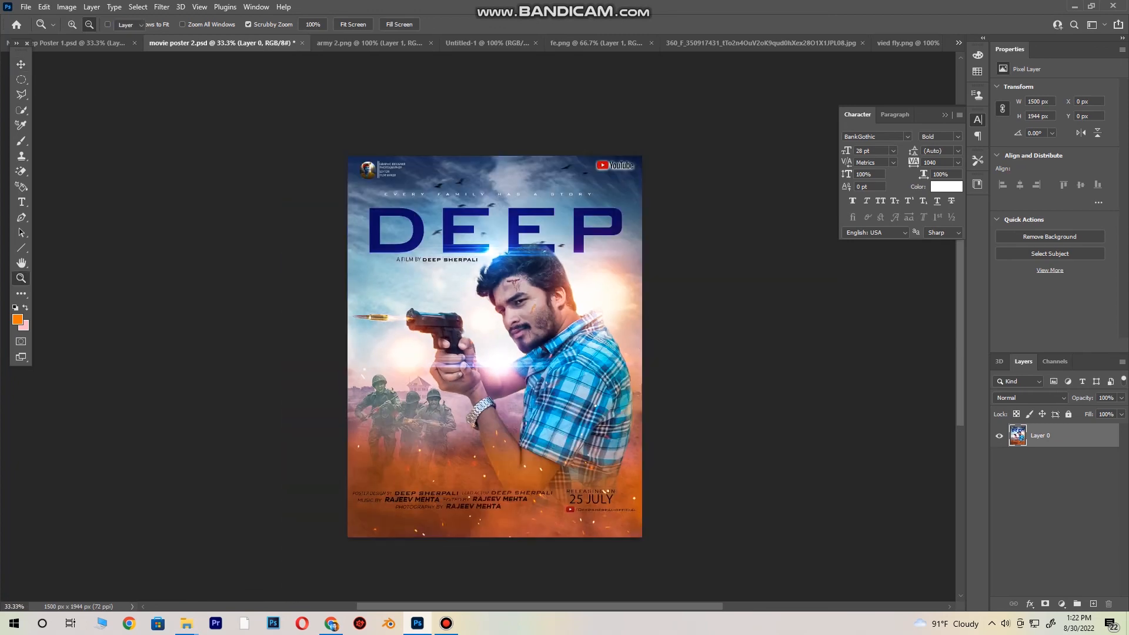
pyautogui.press('v')
pyautogui.scroll(1, 476, 411)
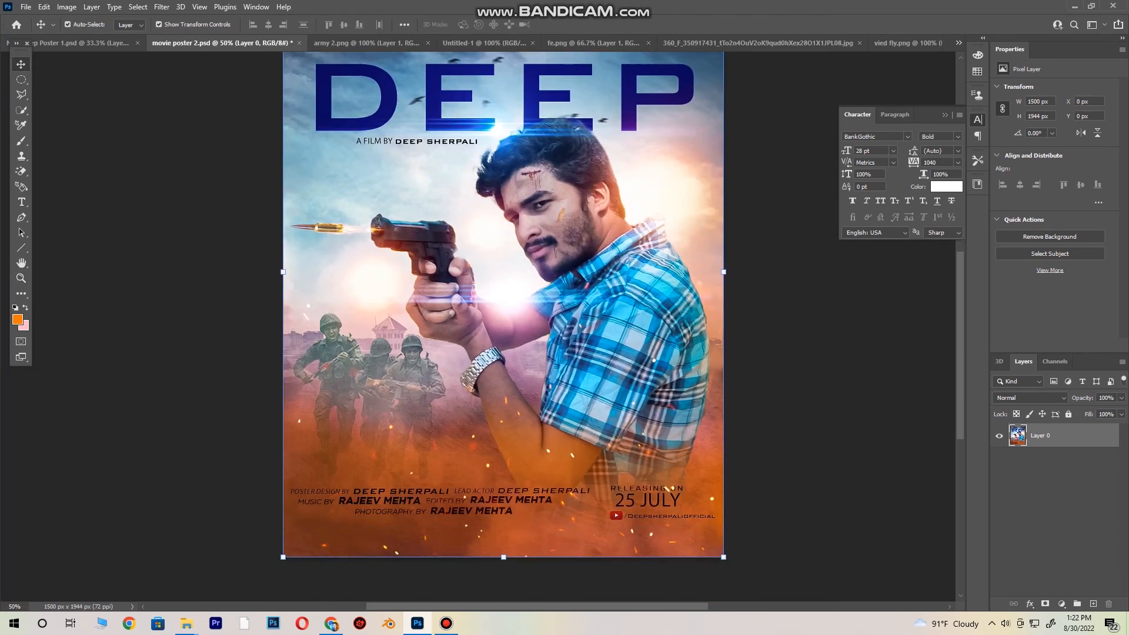
pyautogui.scroll(-1, 477, 355)
pyautogui.click(1053, 517)
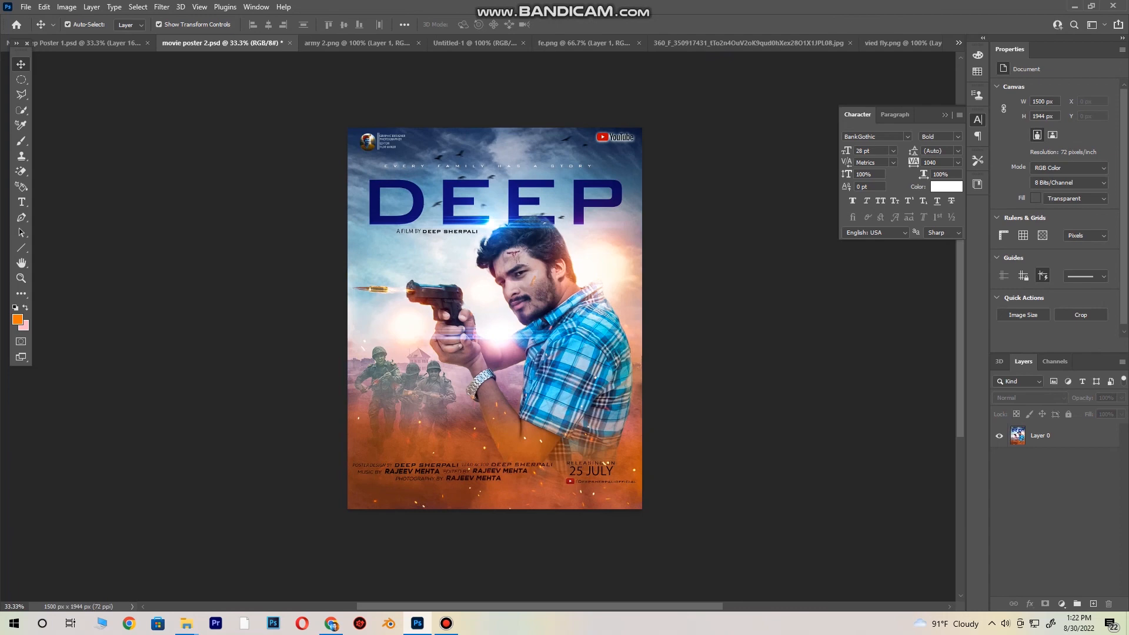
# - Save a JPEG copy of the poster to the Desktop as "movie poster ###" with Maximum quality 12 and the Progressive format option
pyautogui.hotkey('ctrl', 'shift', 's')
pyautogui.press('Return')
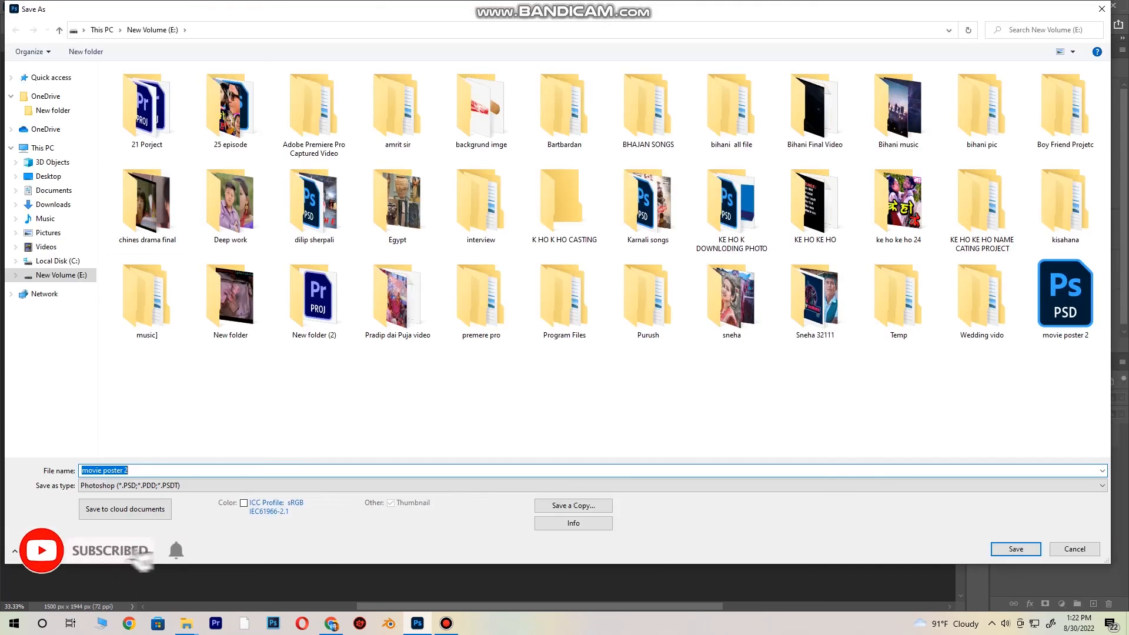
pyautogui.click(48, 177)
pyautogui.click(177, 485)
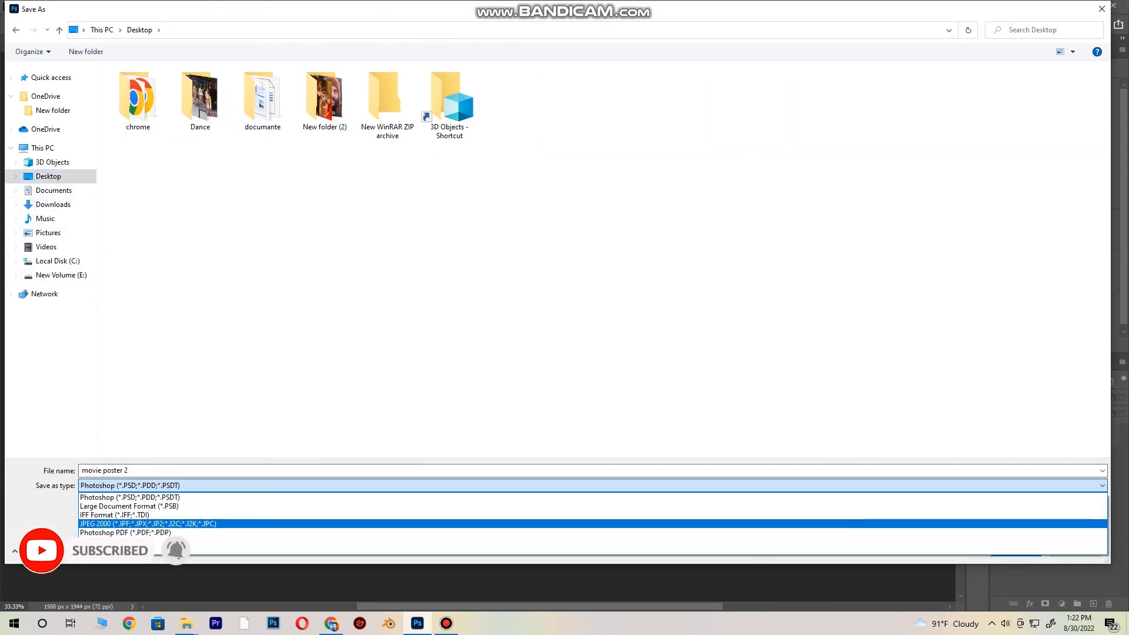
pyautogui.click(147, 523)
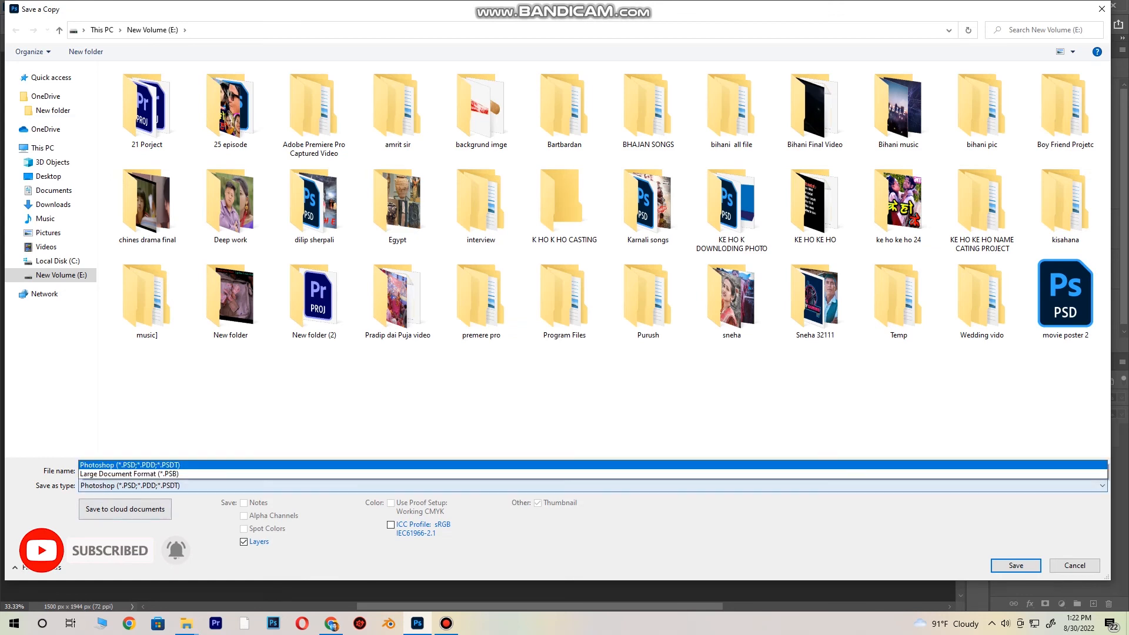
pyautogui.click(176, 485)
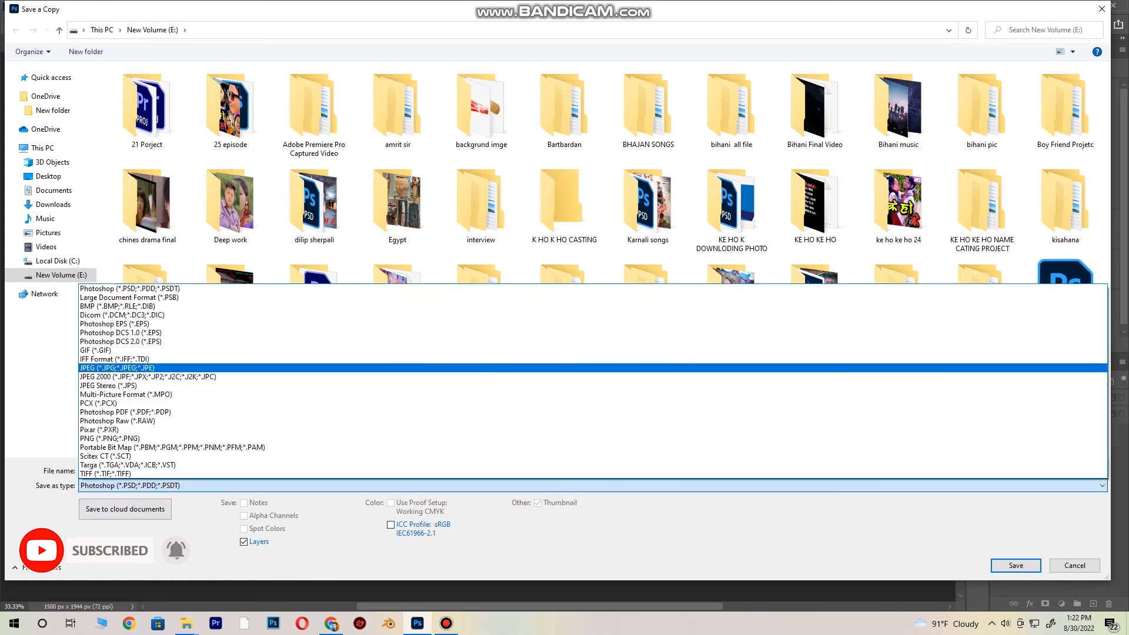
pyautogui.click(117, 368)
pyautogui.click(48, 177)
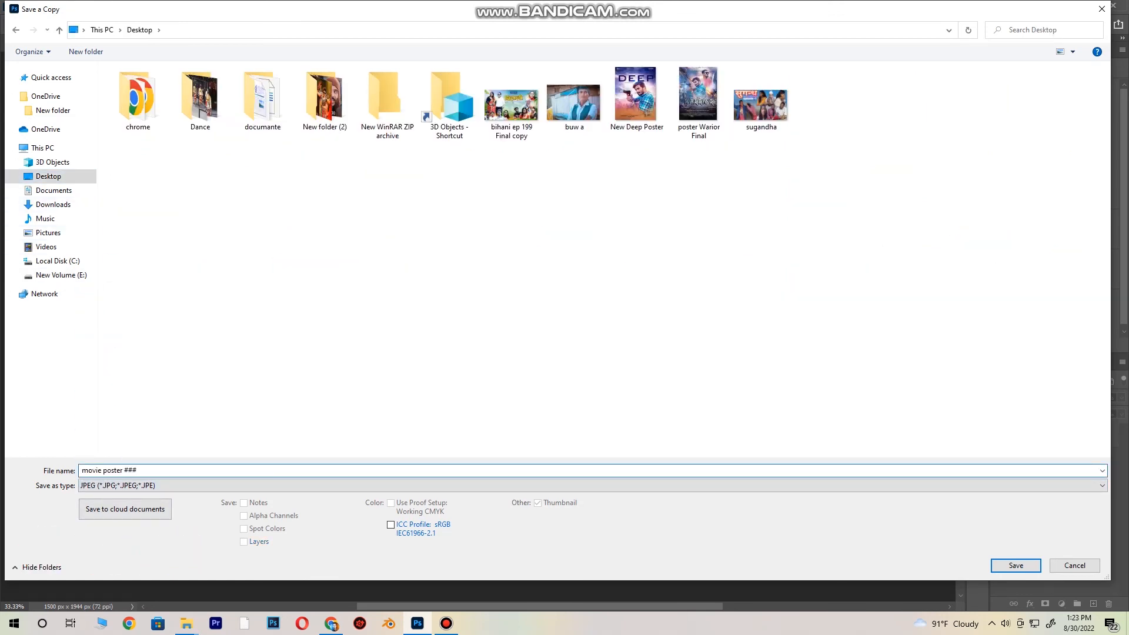
pyautogui.press('Return')
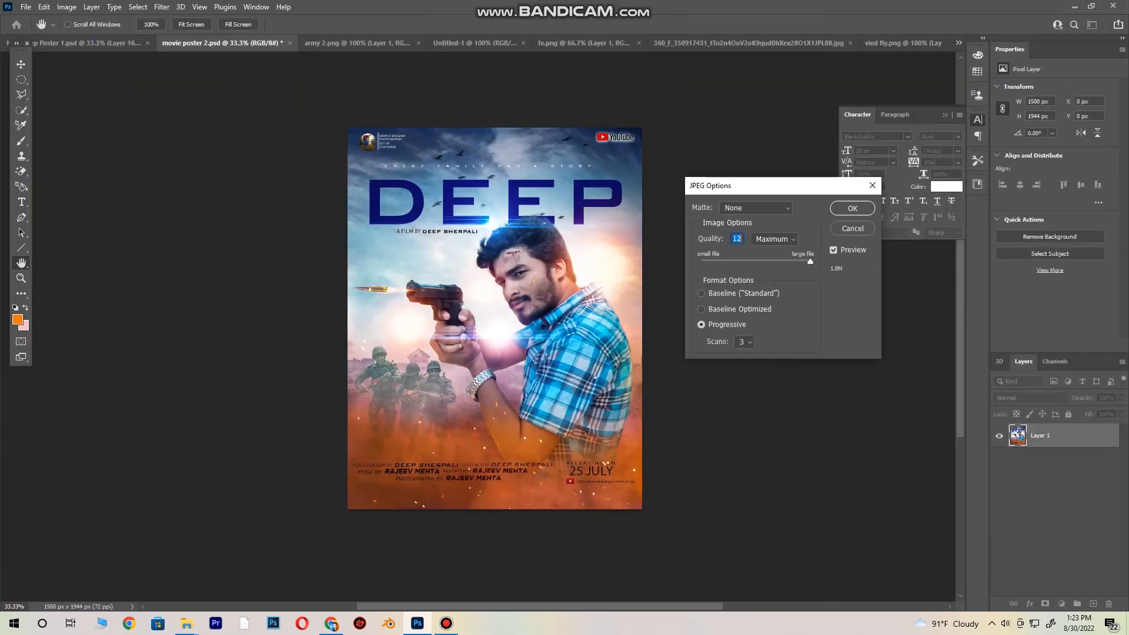
pyautogui.press('Return')
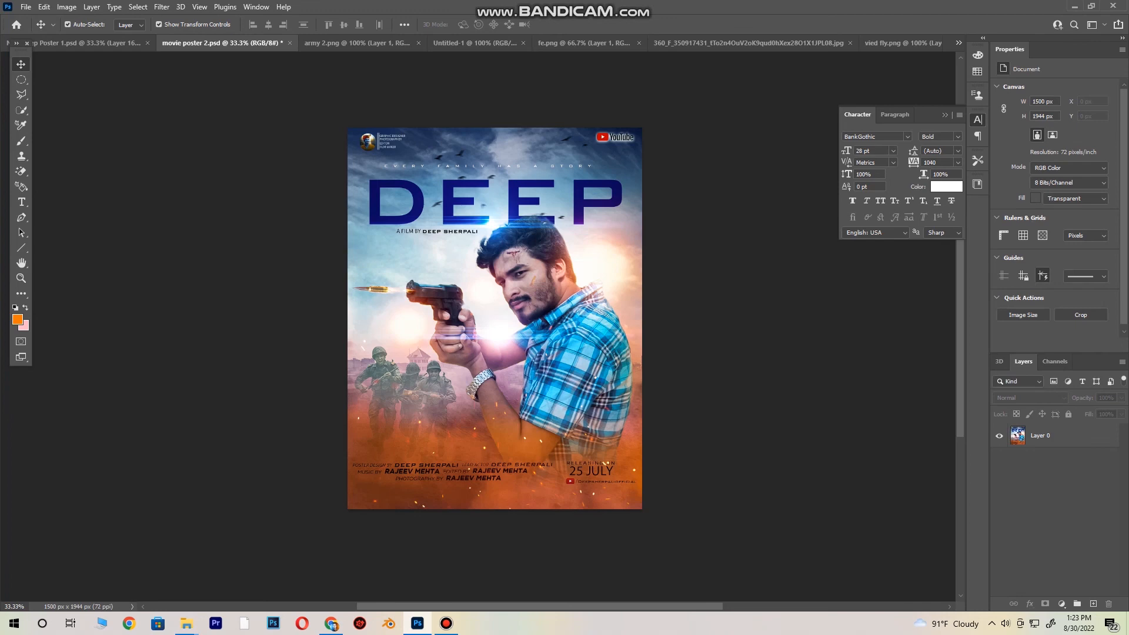
# - Switch to the Windows desktop to check the exported poster image
pyautogui.press('super+d')
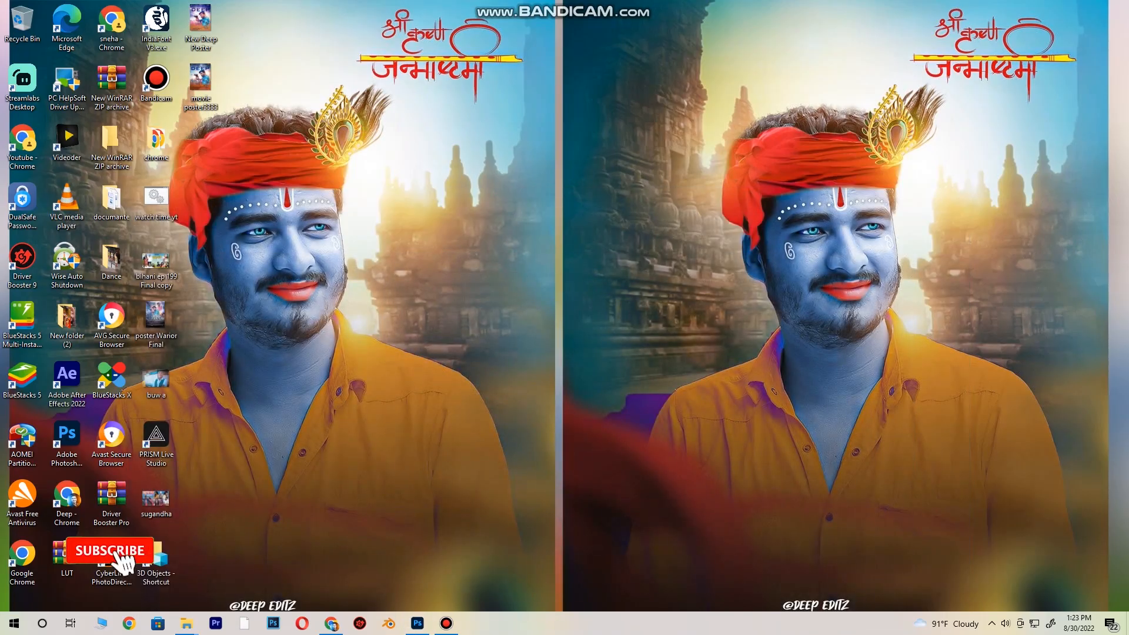
pyautogui.press('Return')
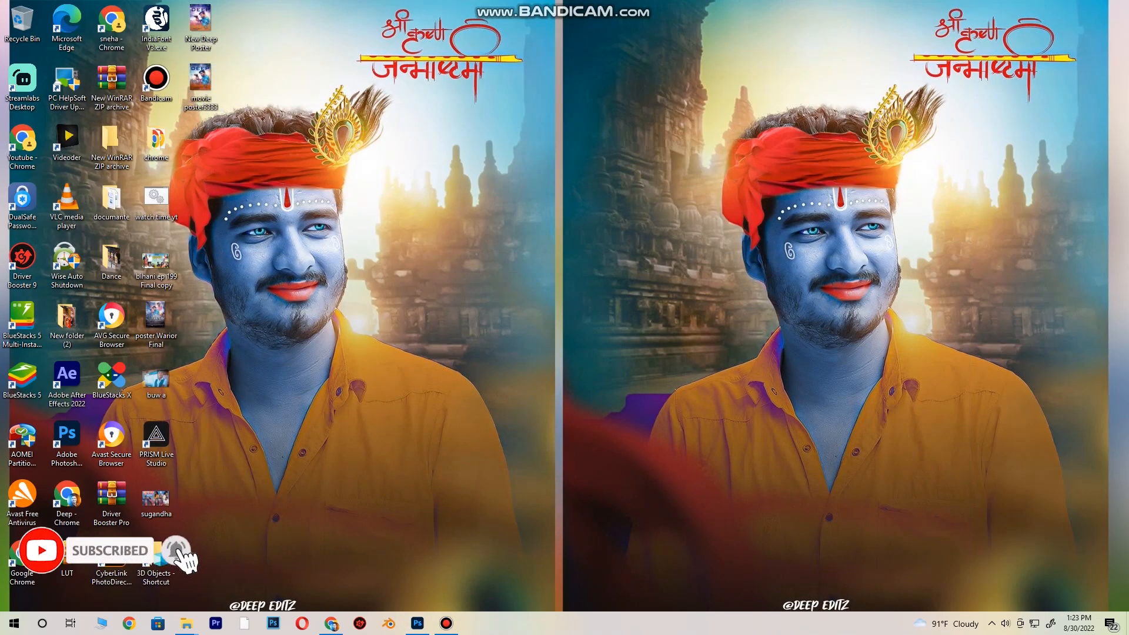